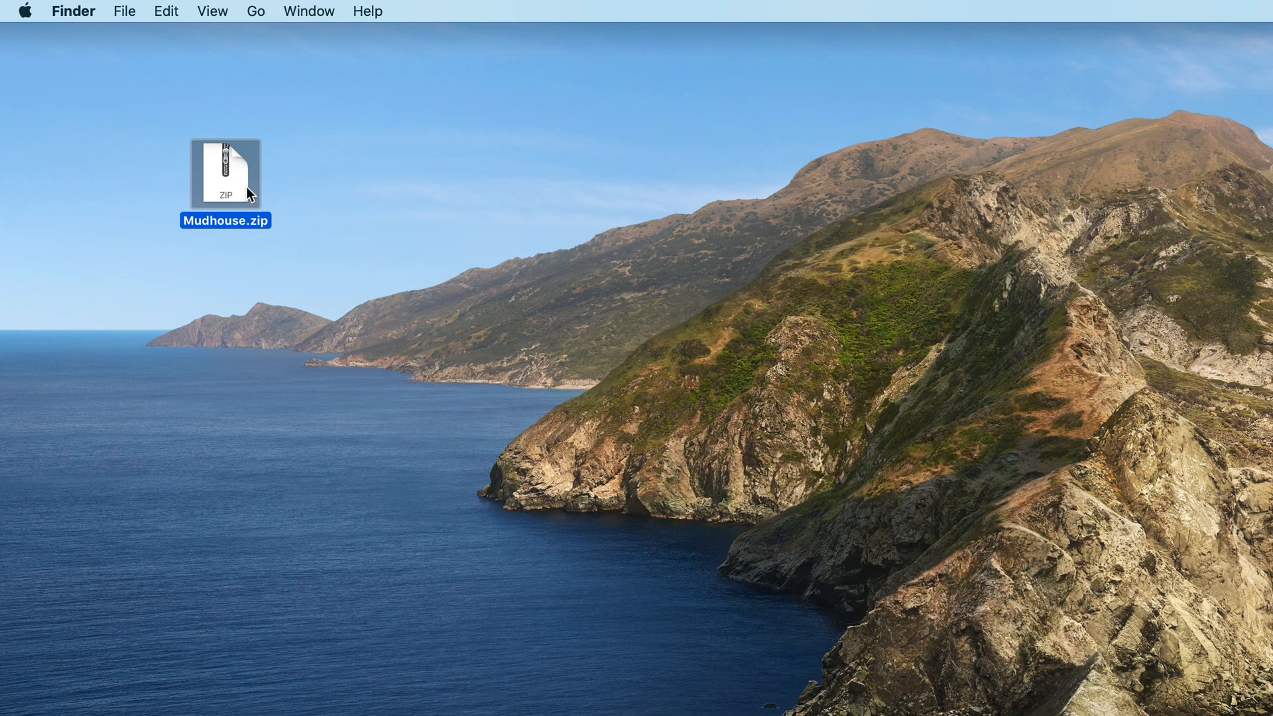
drag(228, 189, 237, 164)
right_click(220, 184)
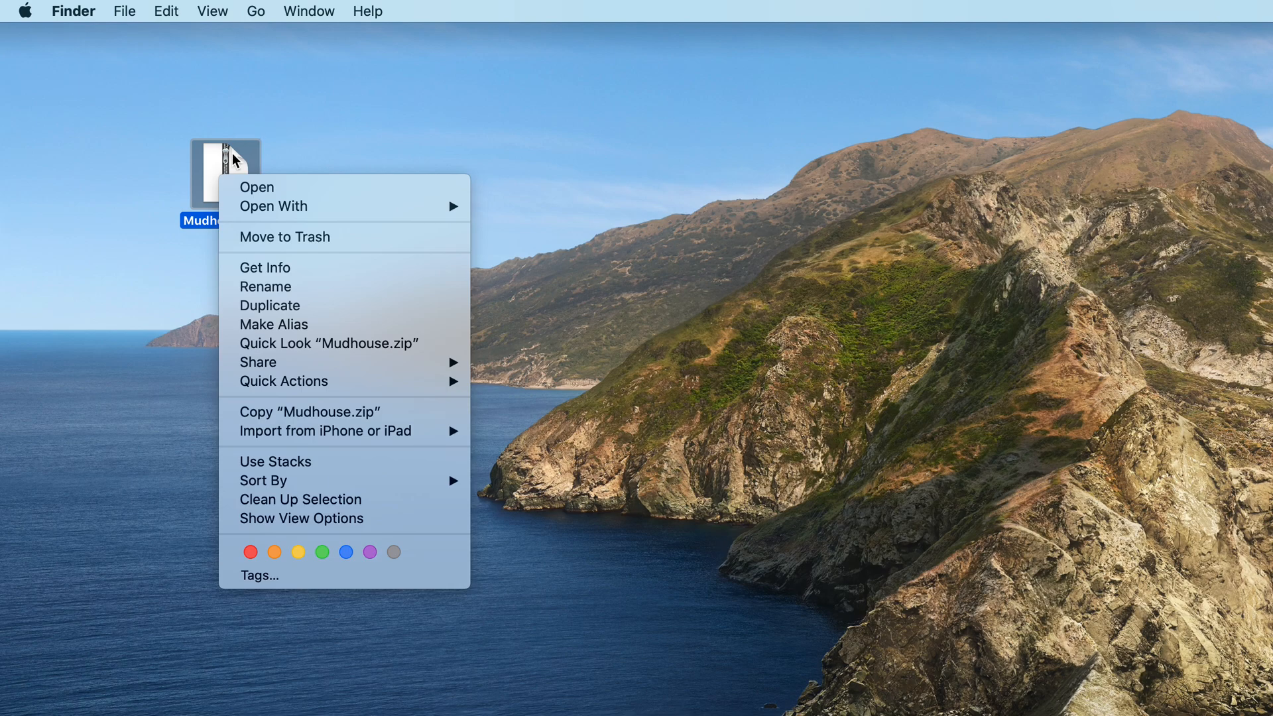
click(409, 112)
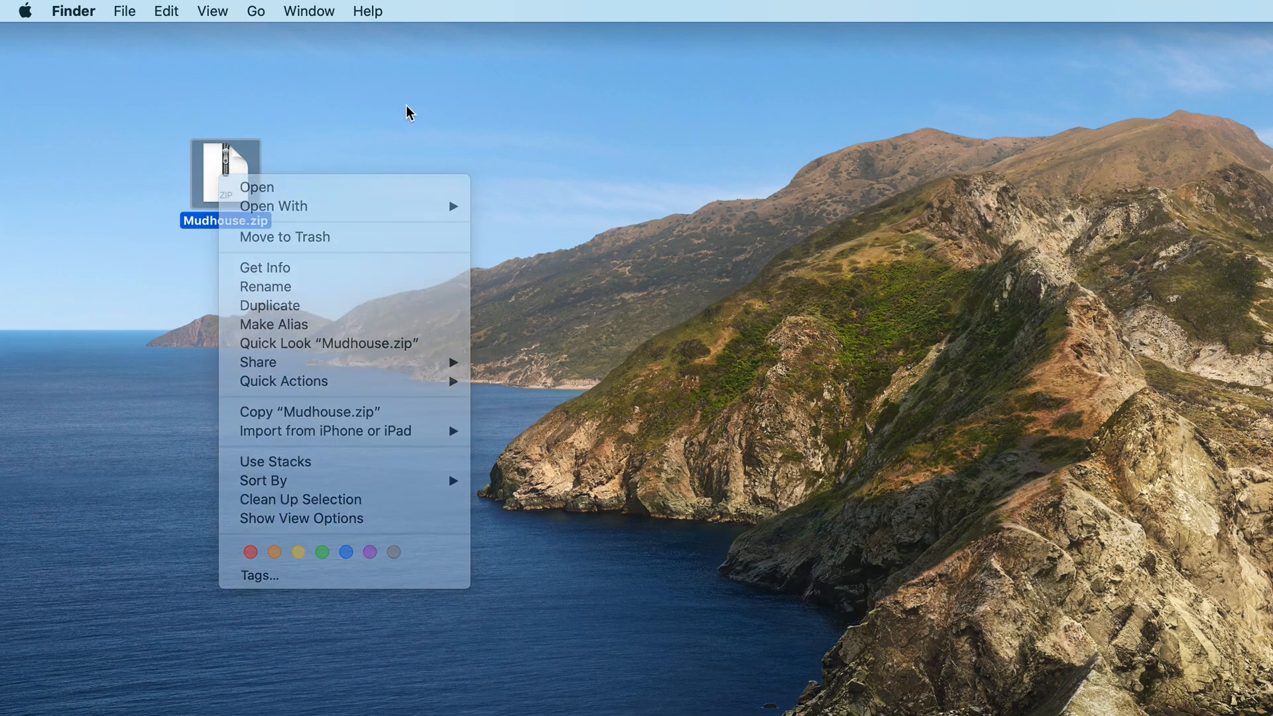
right_click(219, 173)
click(272, 116)
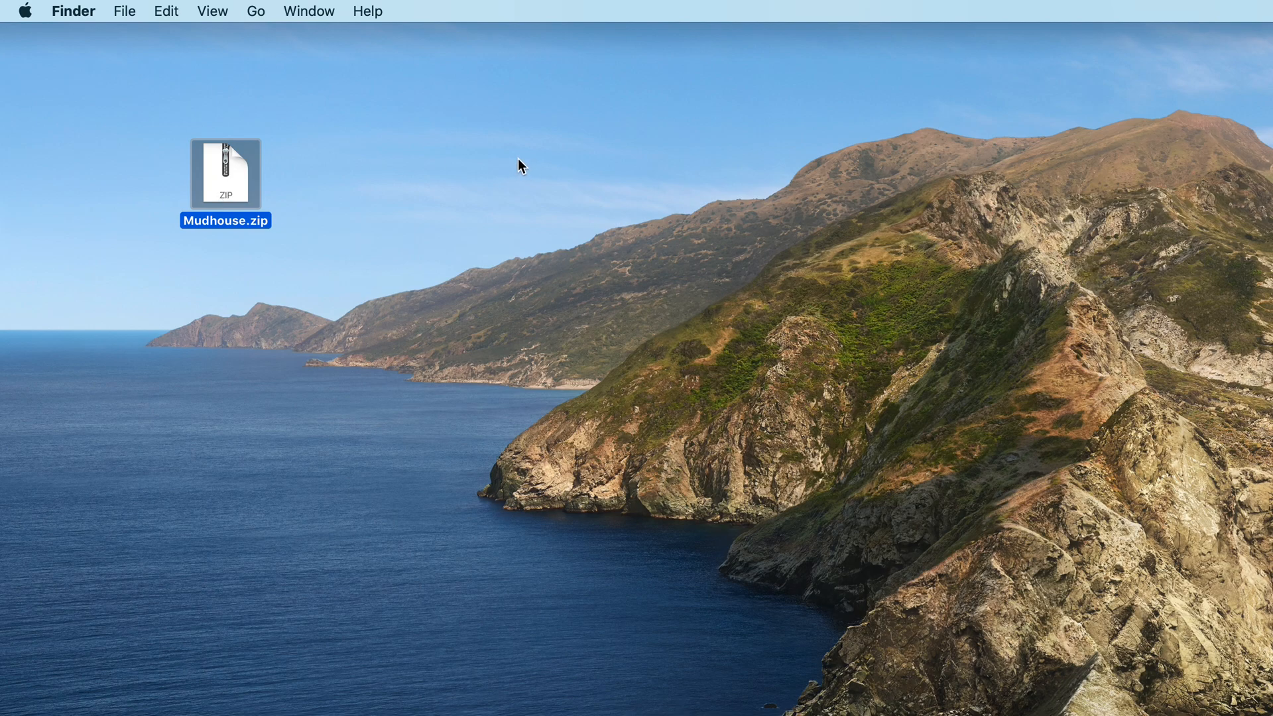
Extract Mudhouse.zip on the desktop and place the extracted Mudhouse folder beside the archive
click(341, 124)
click(229, 174)
double_click(230, 173)
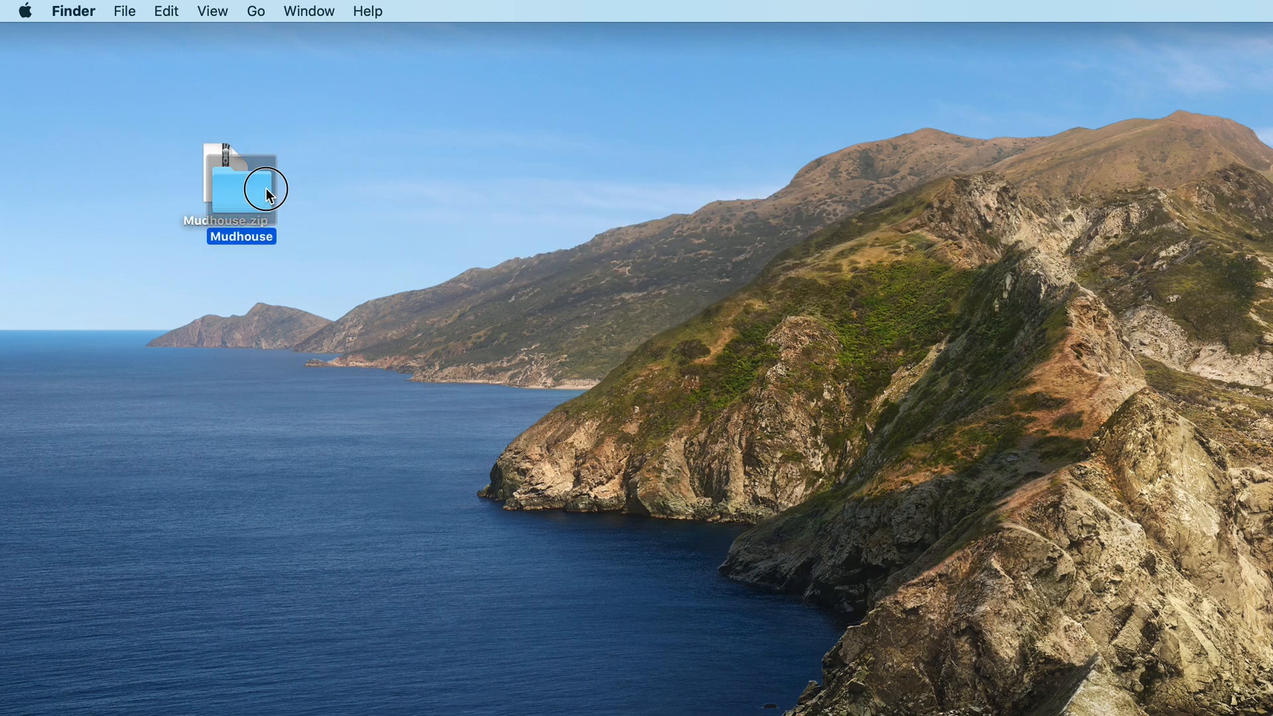
Check the contents of the extracted Mudhouse folder and close its window
double_click(349, 174)
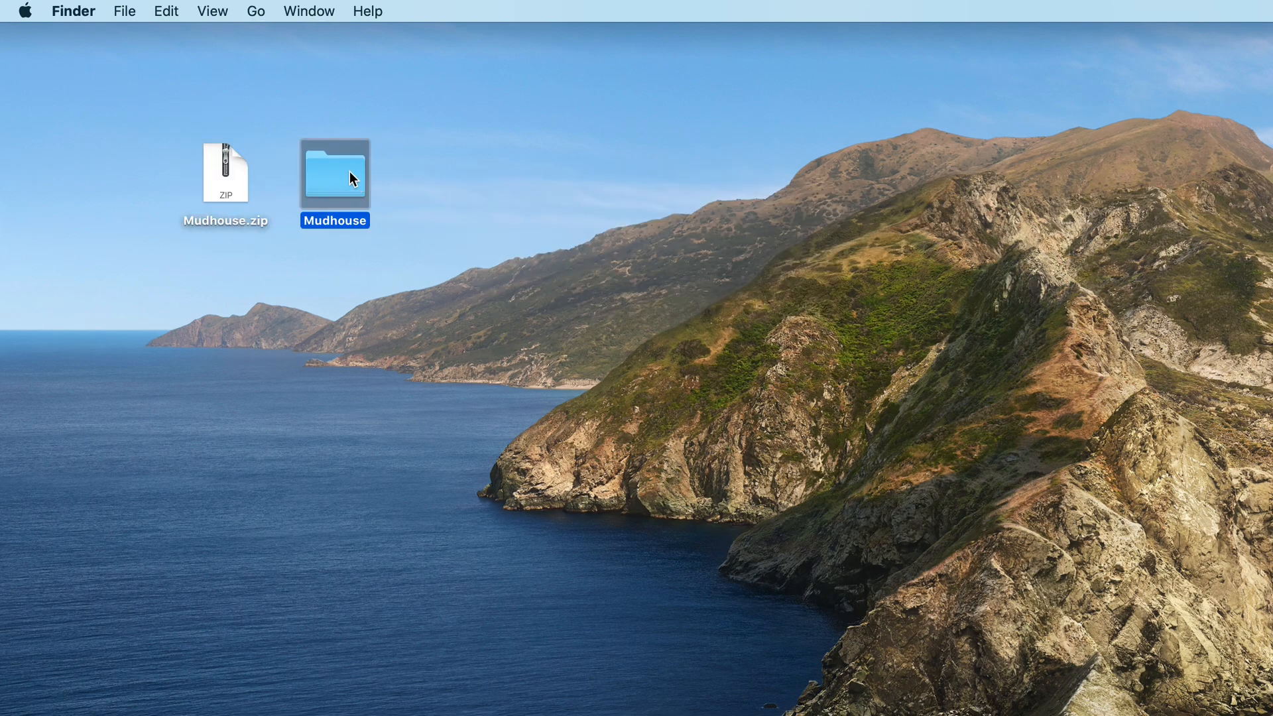
drag(798, 218, 588, 125)
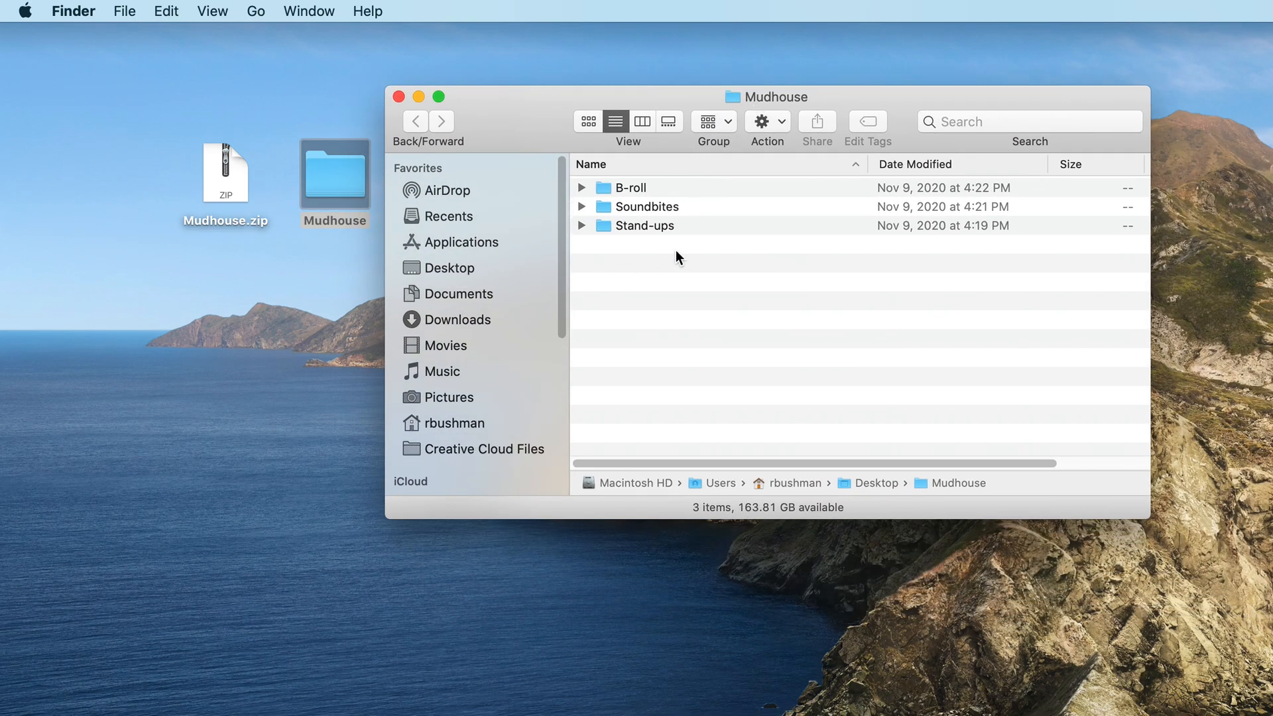
click(344, 169)
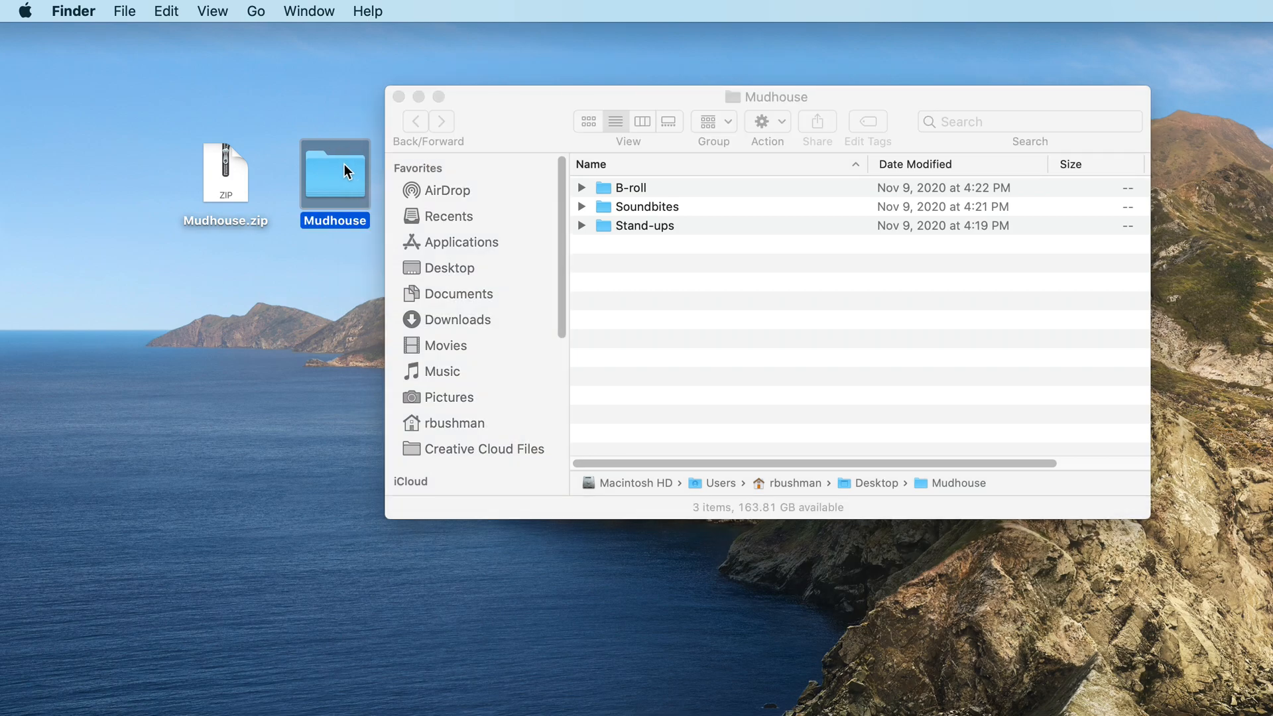
click(401, 96)
click(410, 114)
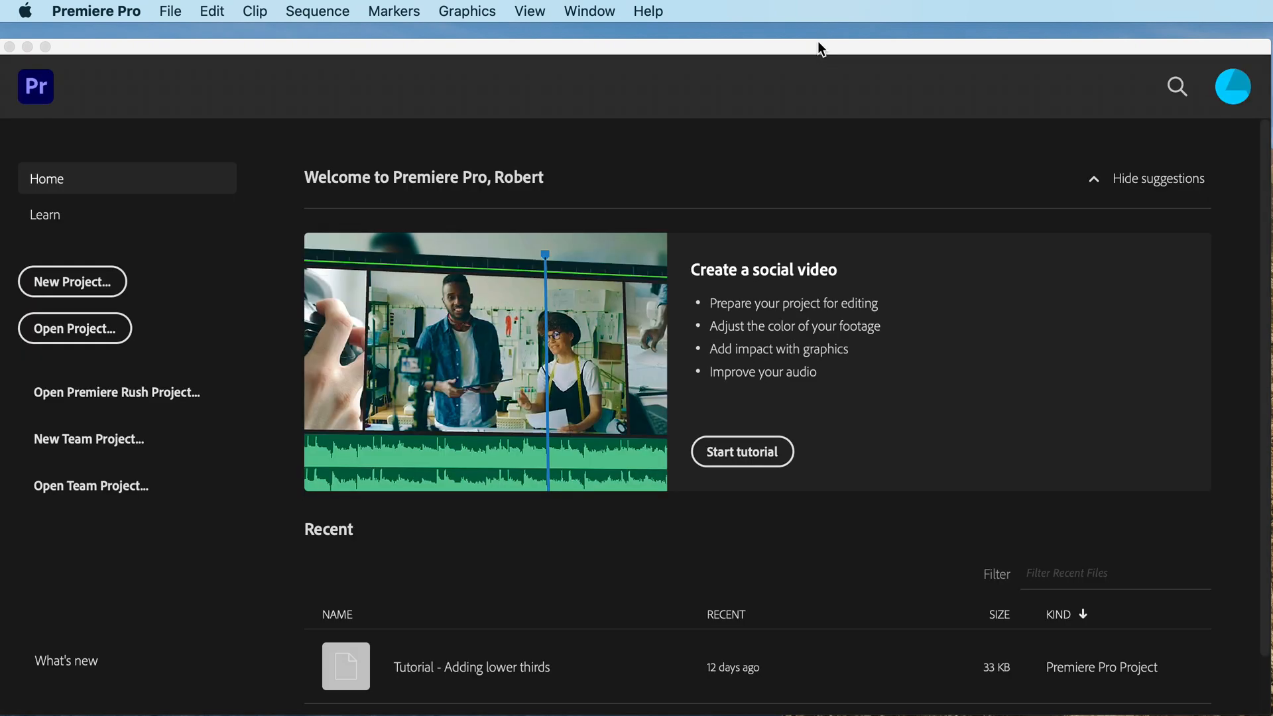
Switch to Premiere Pro and fit its home window to the full screen area below the menu bar
click(818, 44)
drag(817, 42, 826, 22)
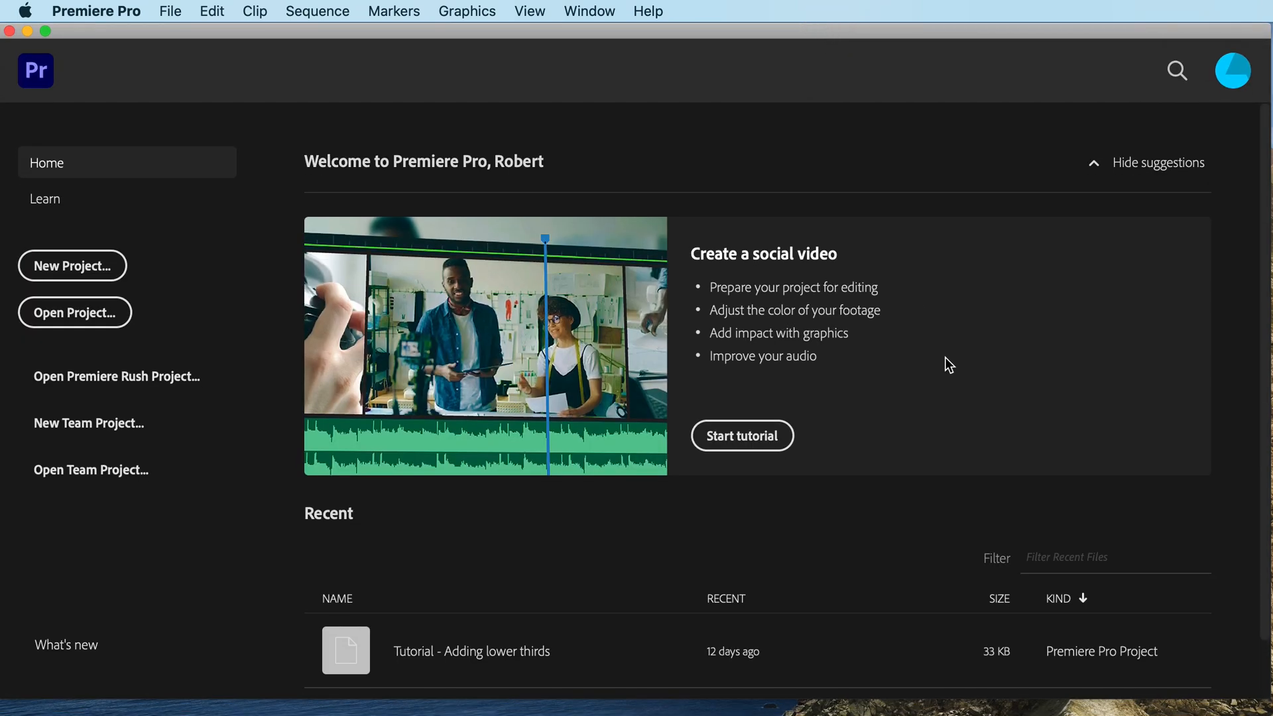
drag(1268, 696, 1264, 714)
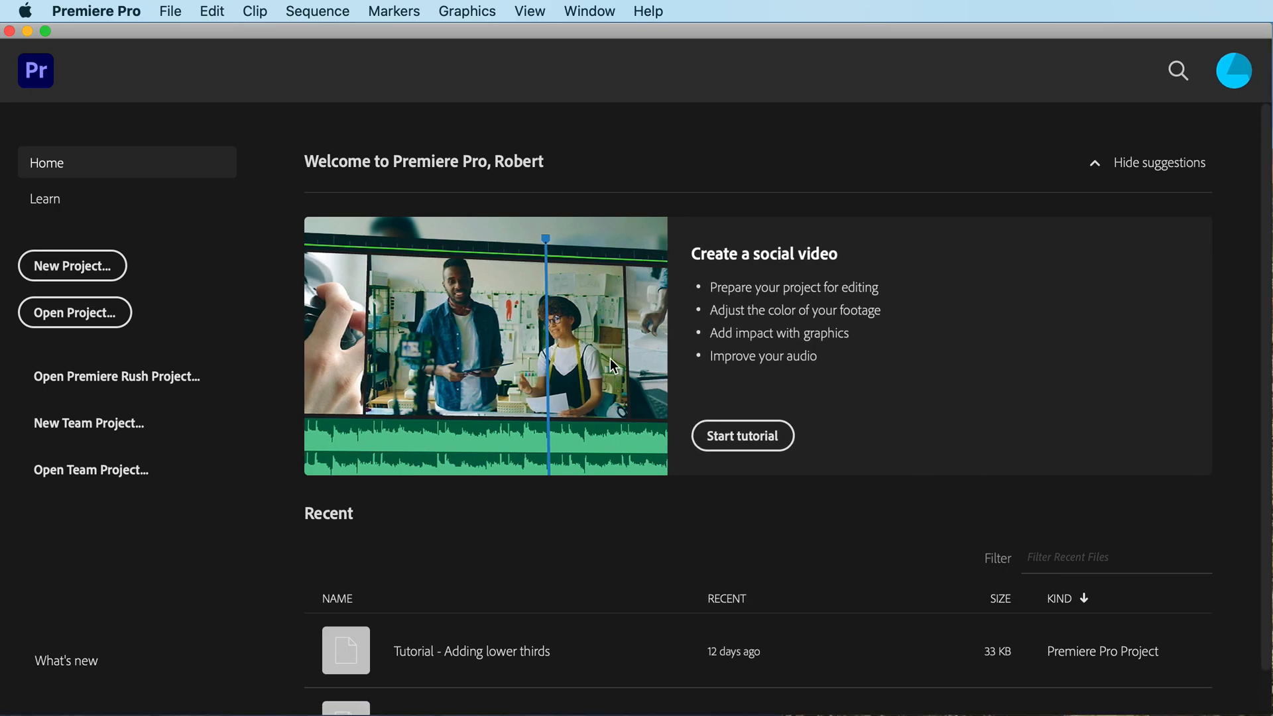
scroll(839, 456, down, 2)
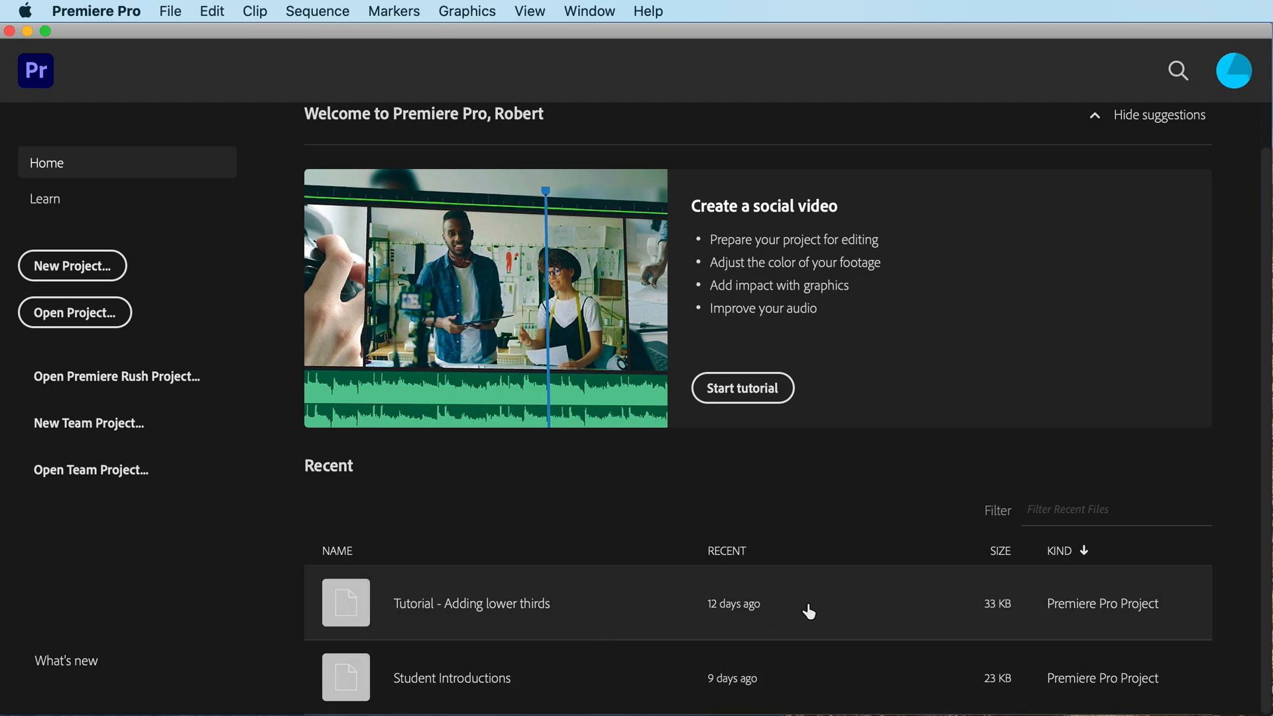
Start a new project and name it Mudhouse
click(88, 273)
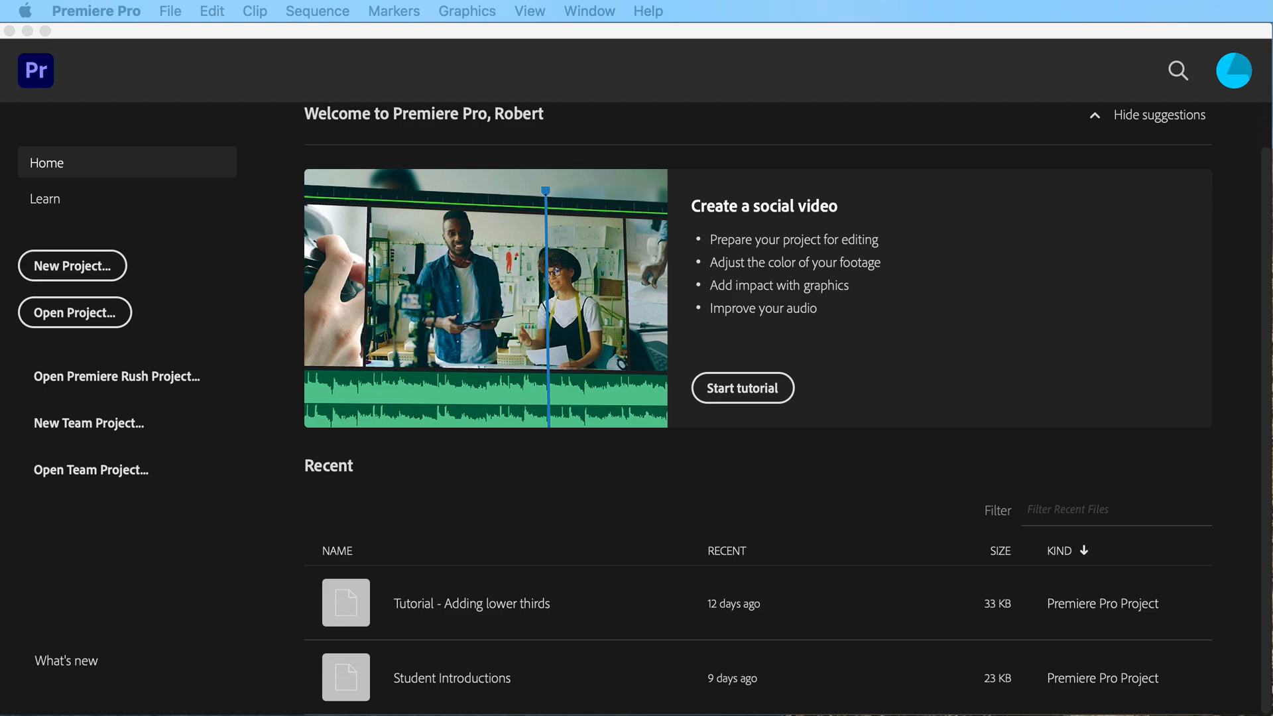
drag(1272, 100, 654, 48)
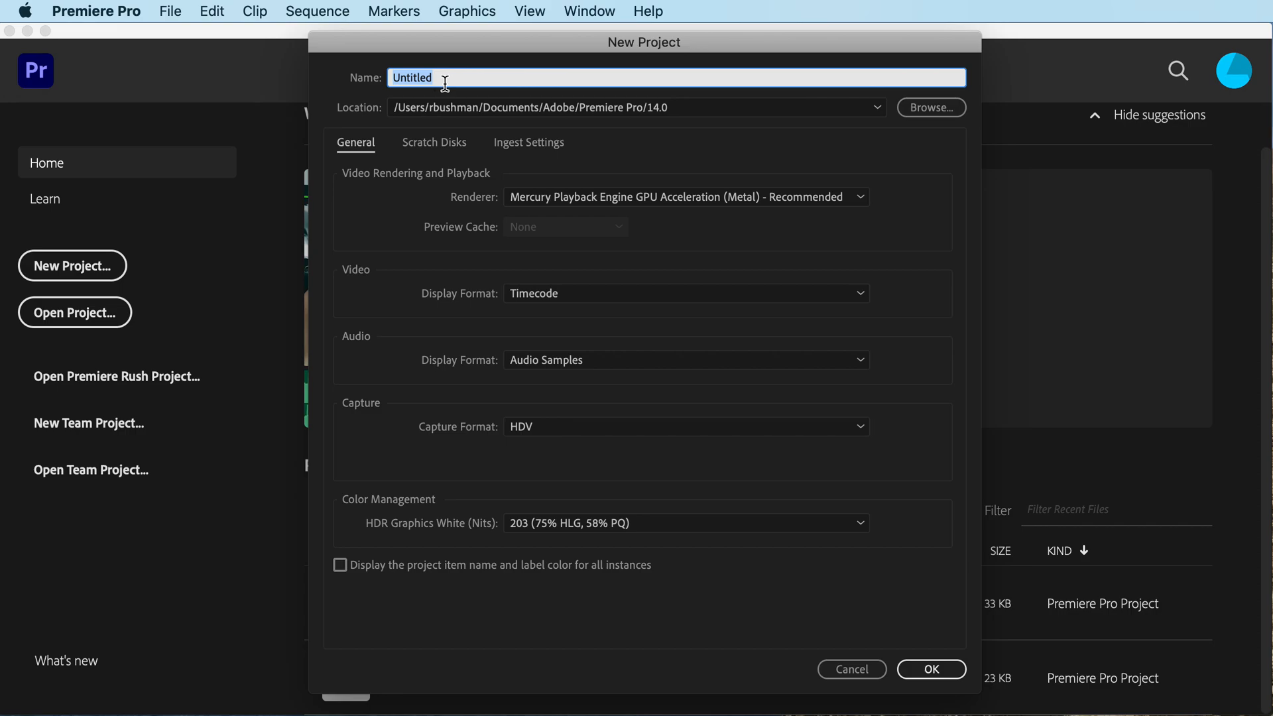
text(Mudhouse)
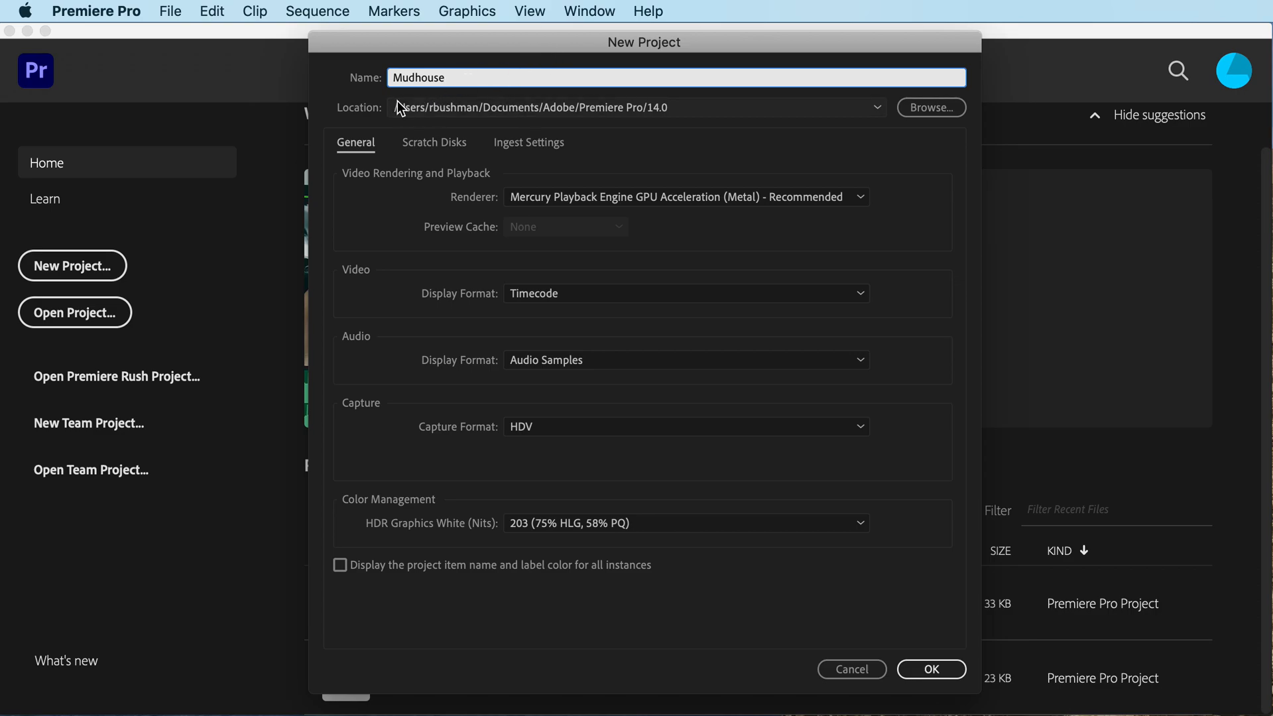
click(929, 107)
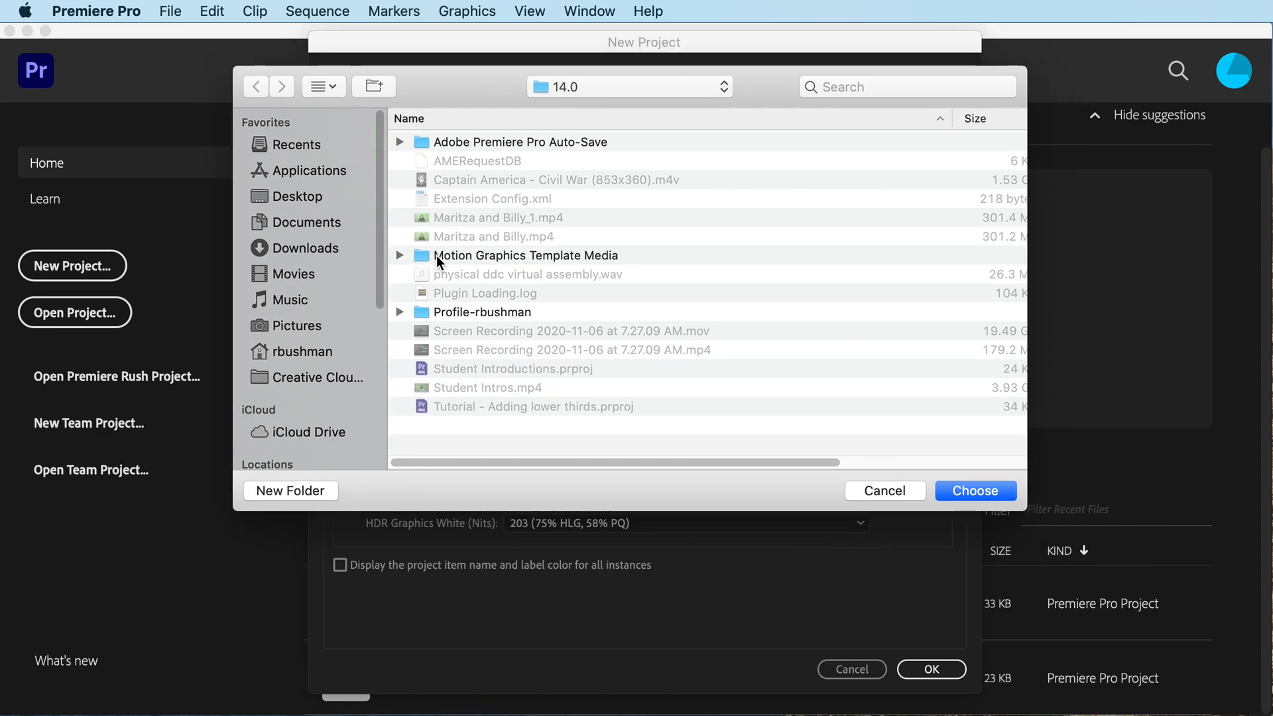
drag(380, 126, 373, 248)
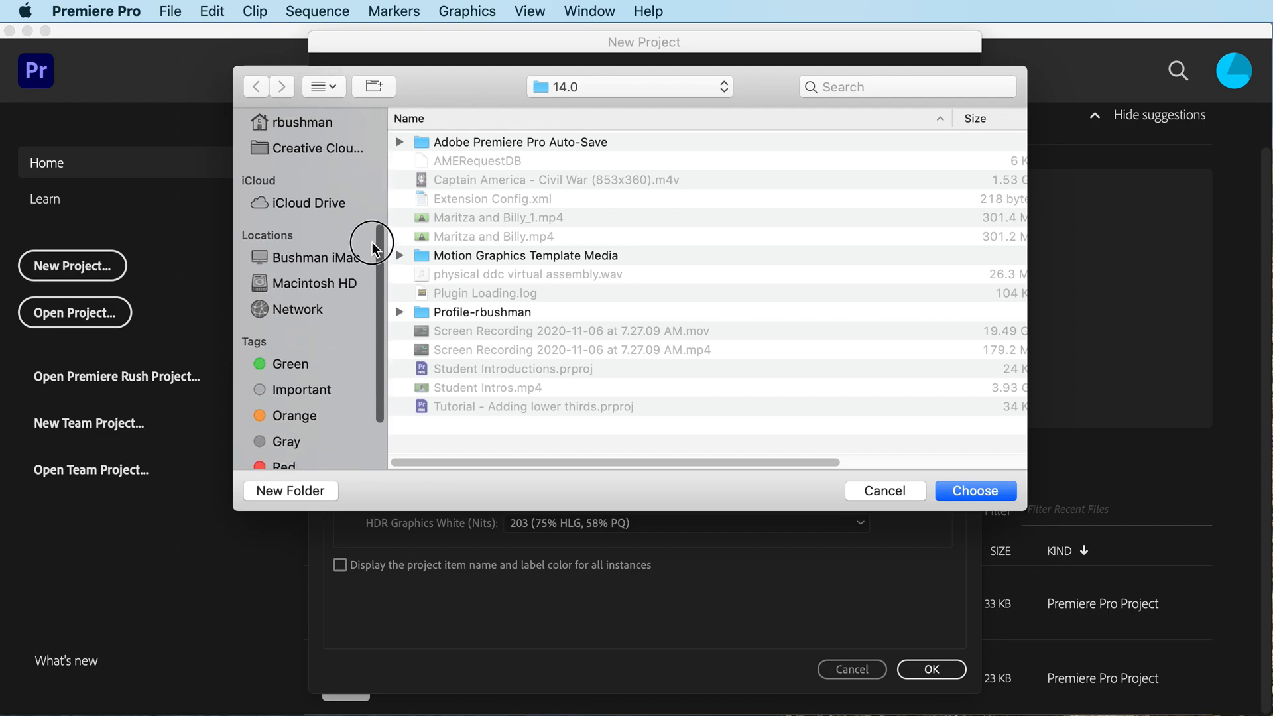
click(259, 285)
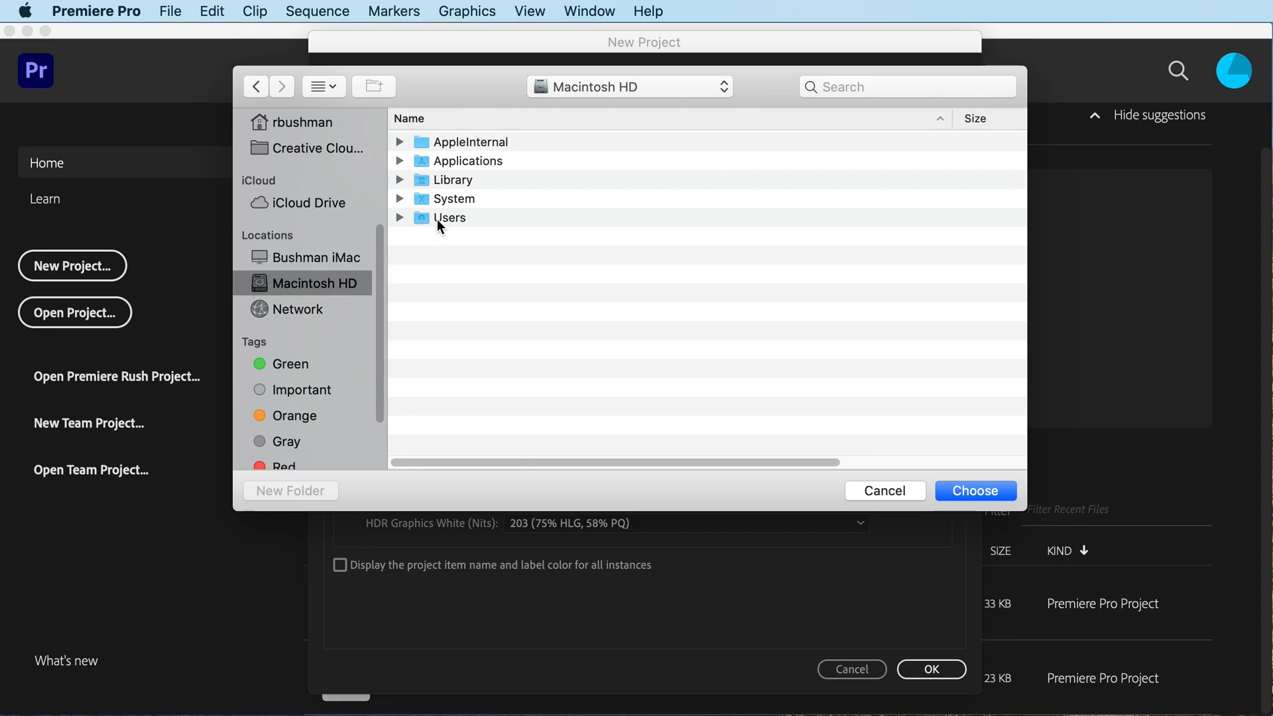
click(420, 217)
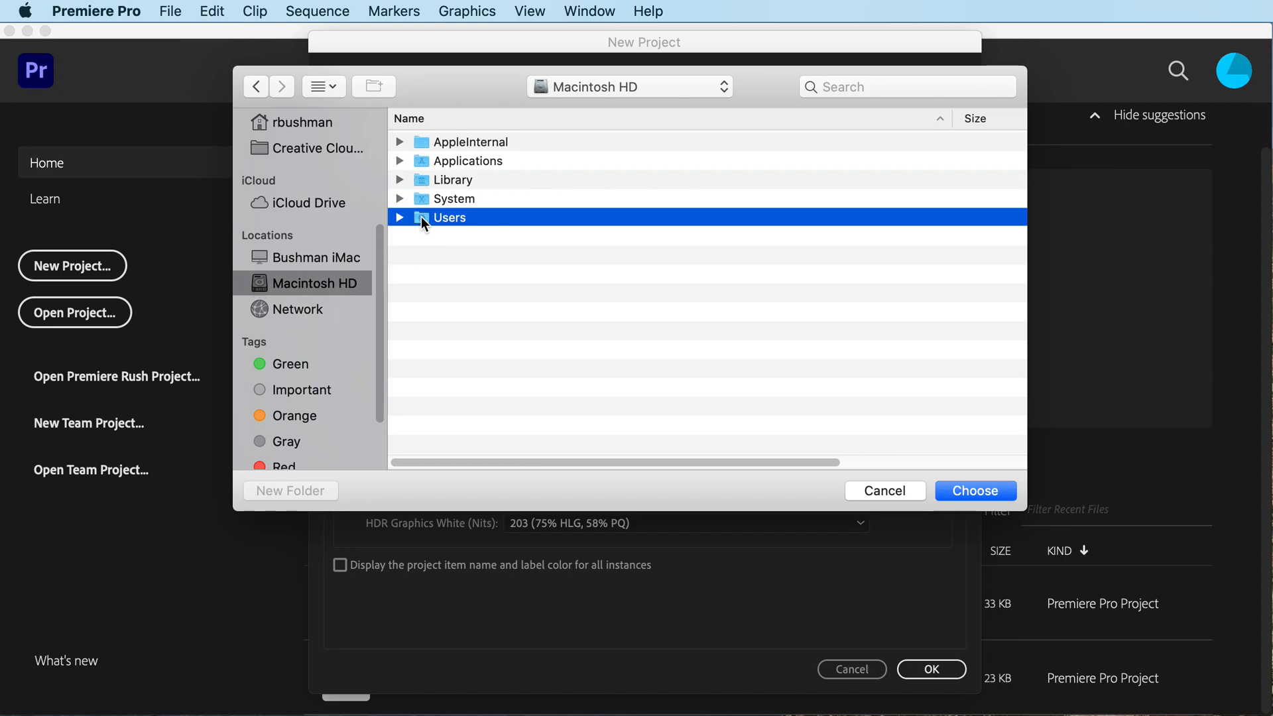
double_click(420, 217)
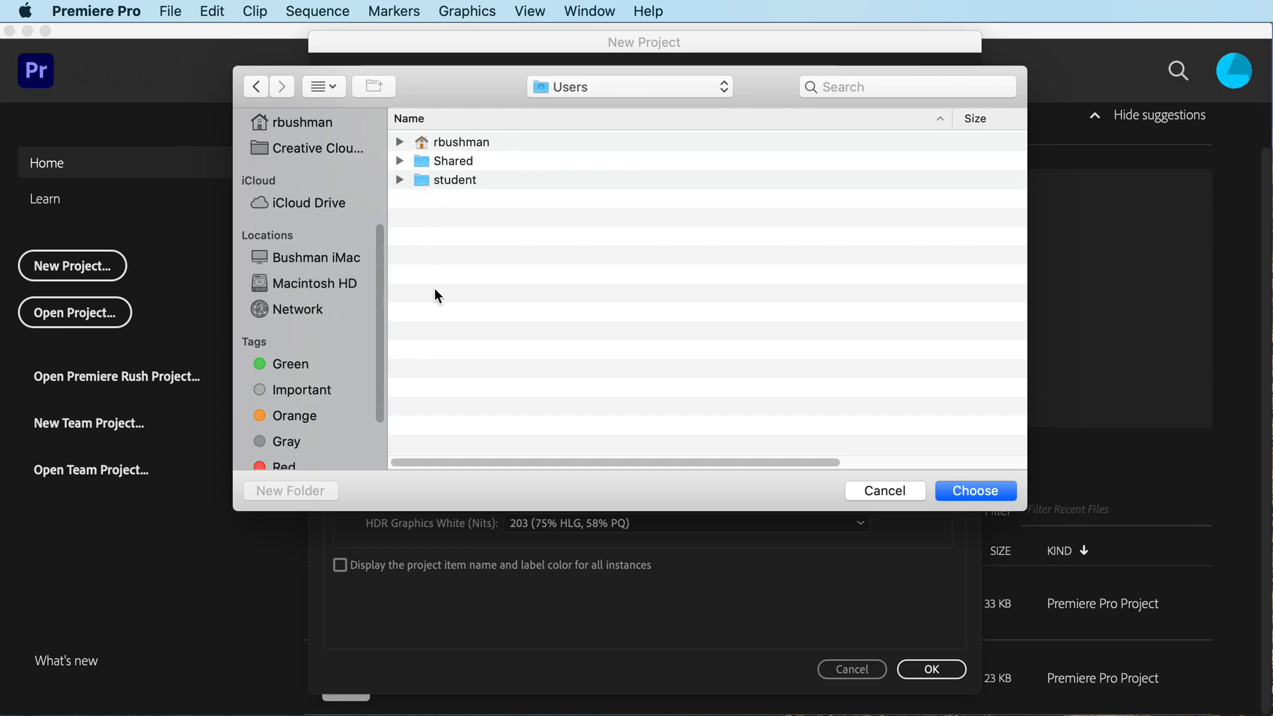
click(443, 142)
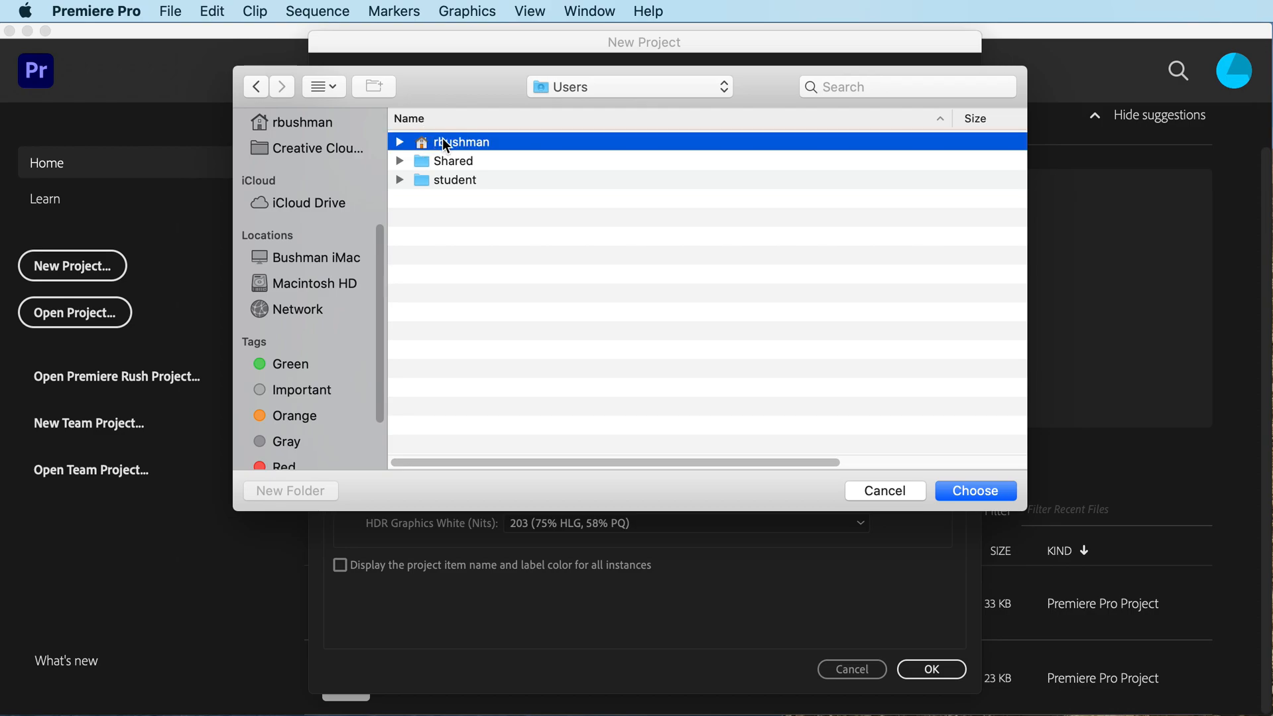
double_click(423, 142)
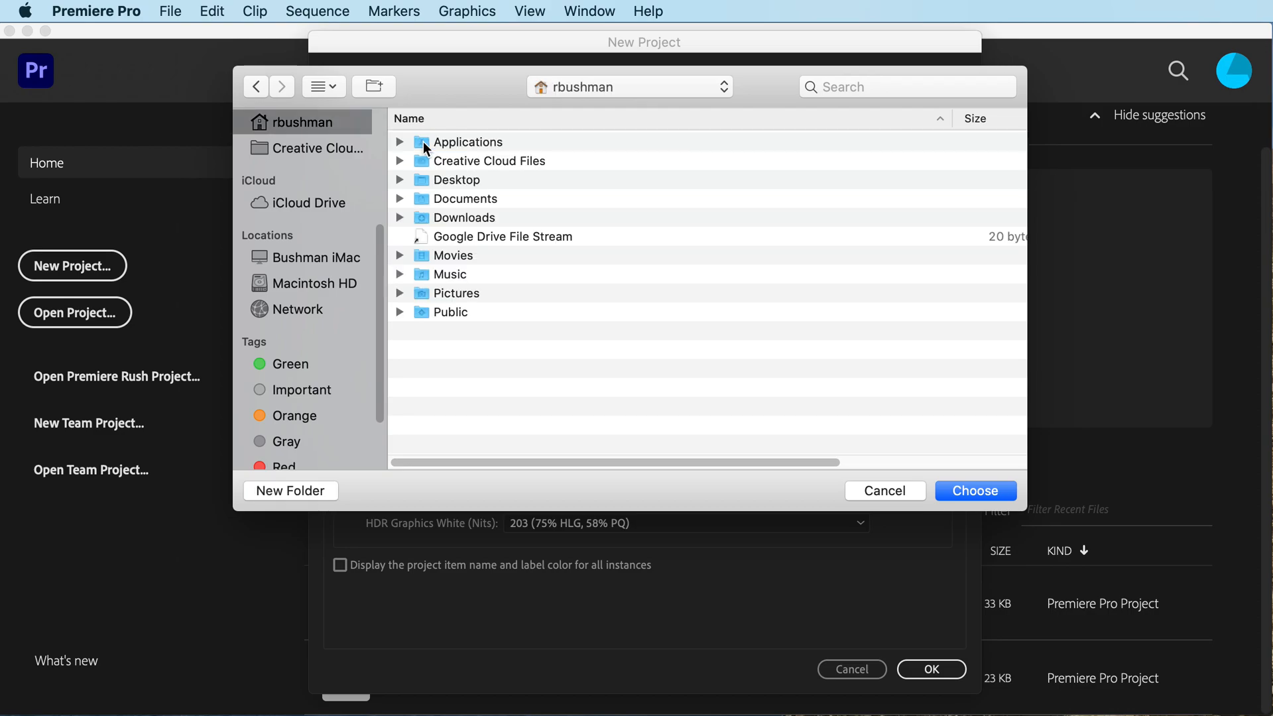
double_click(423, 198)
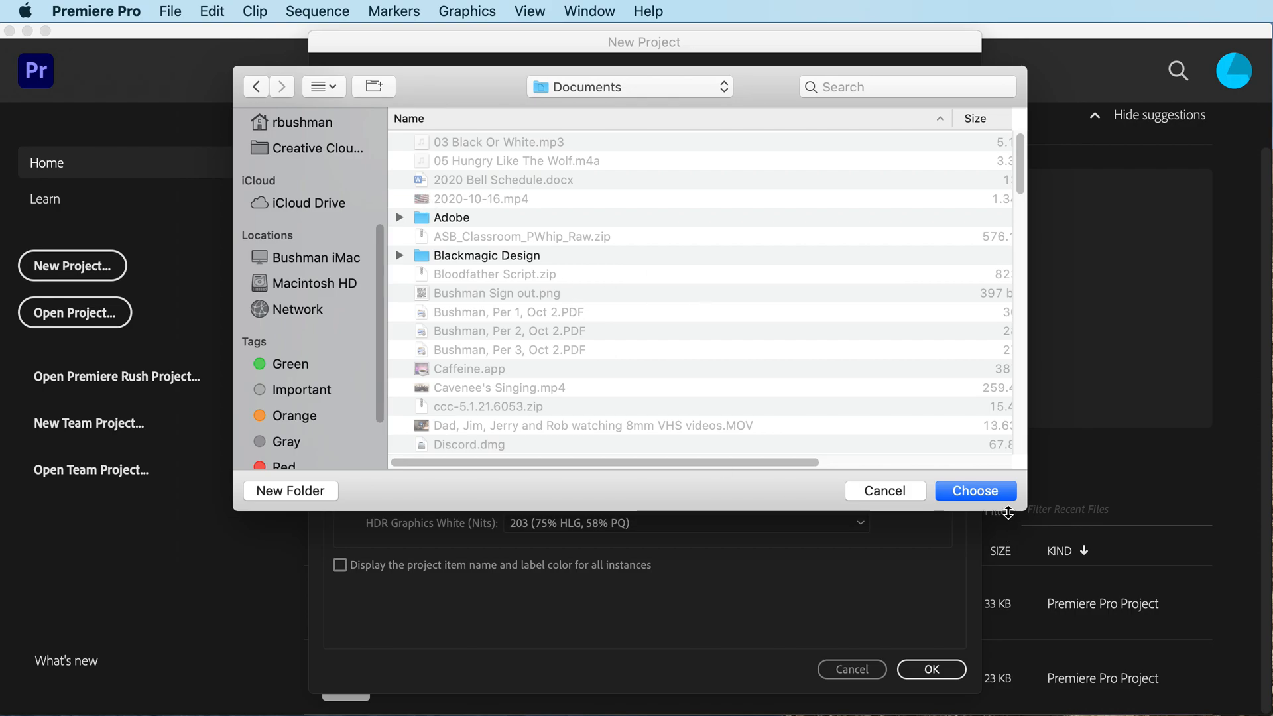
click(895, 489)
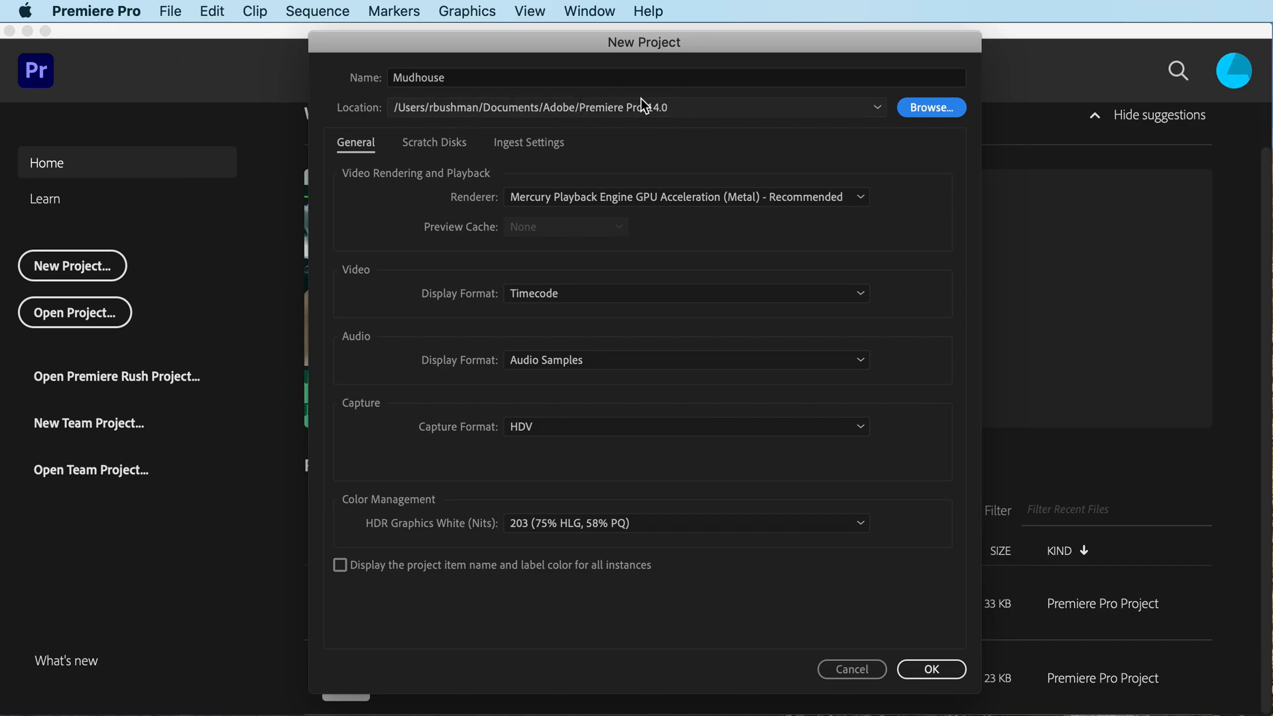
Create the Mudhouse project in the preset Adobe/Premiere Pro/14.0 documents folder
click(916, 668)
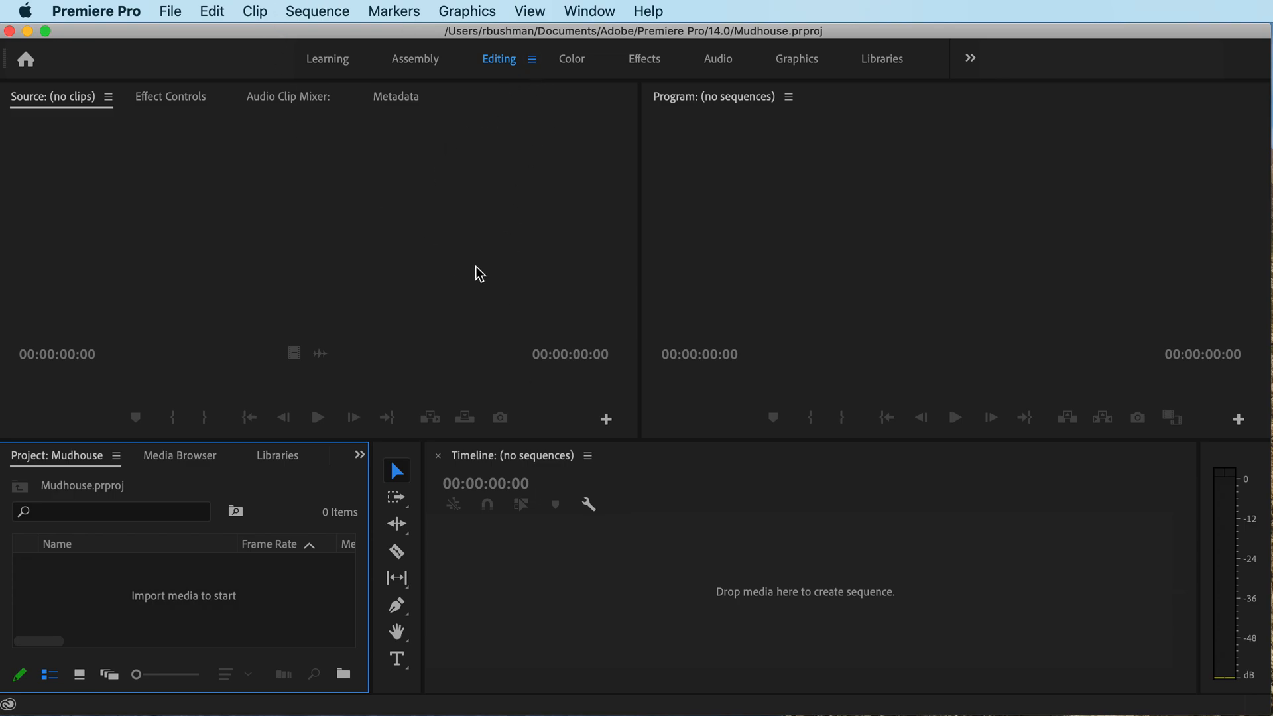
Enlarge the Source and Project panels at the expense of the Program and Timeline panels
drag(641, 439, 825, 263)
drag(378, 265, 630, 384)
drag(422, 430, 879, 439)
drag(364, 496, 798, 488)
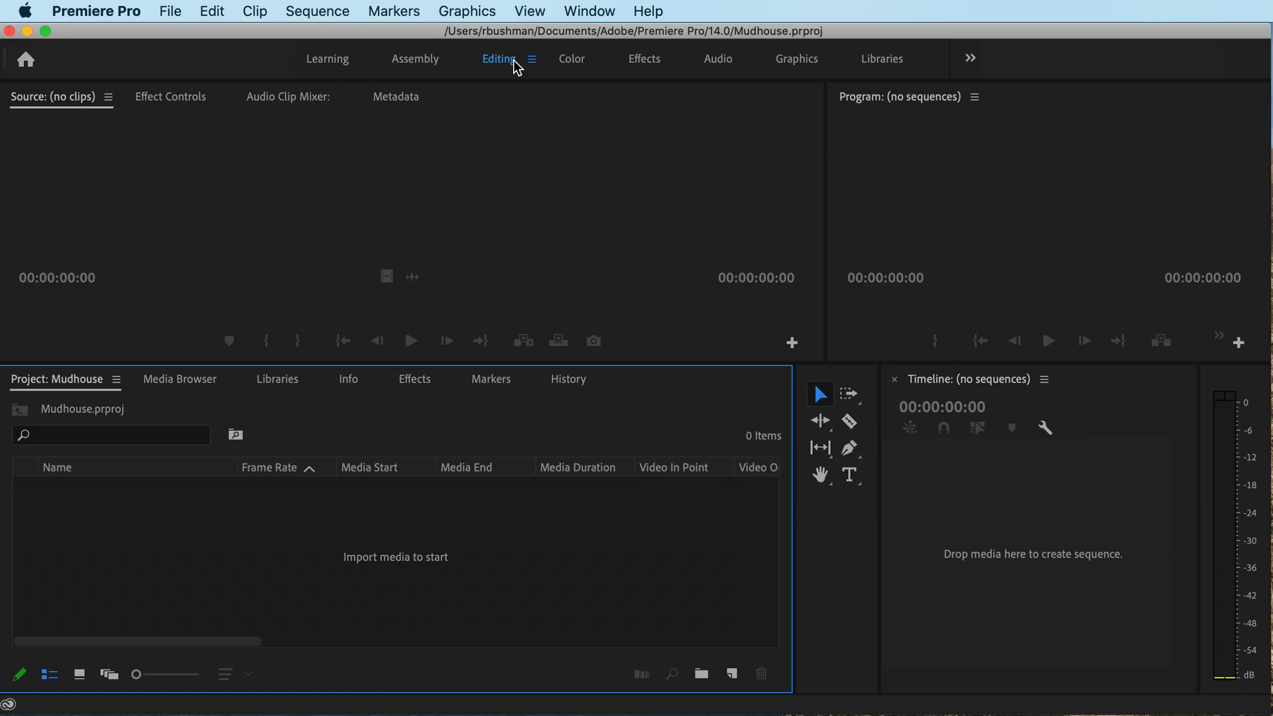
Reset the Editing workspace to its saved layout
click(535, 61)
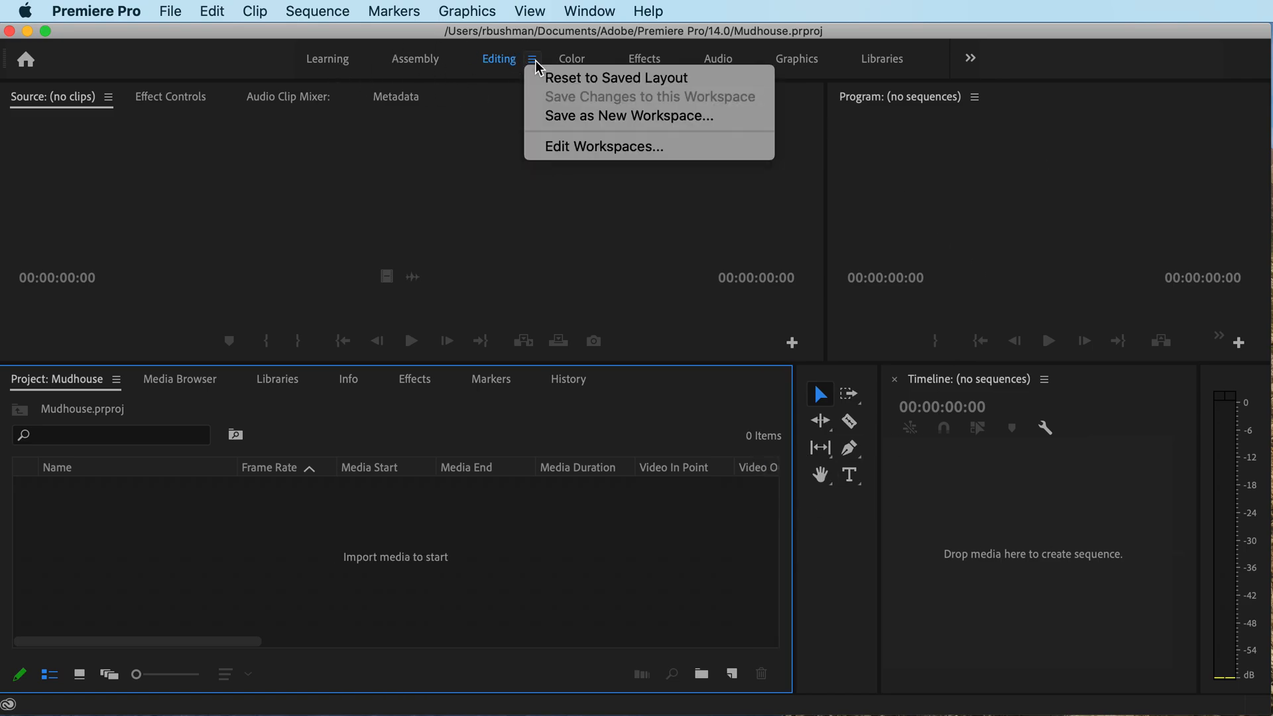
click(546, 79)
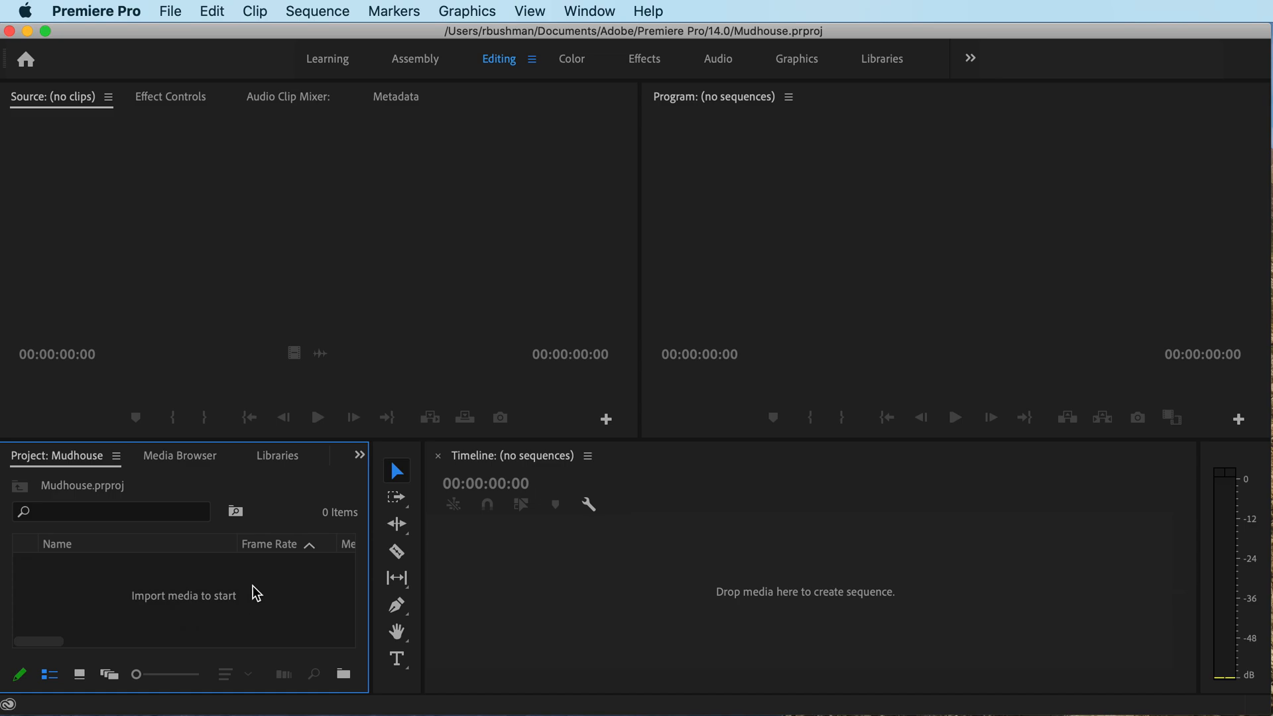
Examine the Source, Program, Timeline, Project, Tools and audio meter panels of the Editing workspace in turn
click(472, 214)
click(740, 216)
click(730, 538)
click(542, 248)
click(312, 573)
click(548, 289)
click(724, 250)
click(696, 568)
click(821, 214)
click(586, 219)
click(628, 560)
click(265, 583)
click(388, 457)
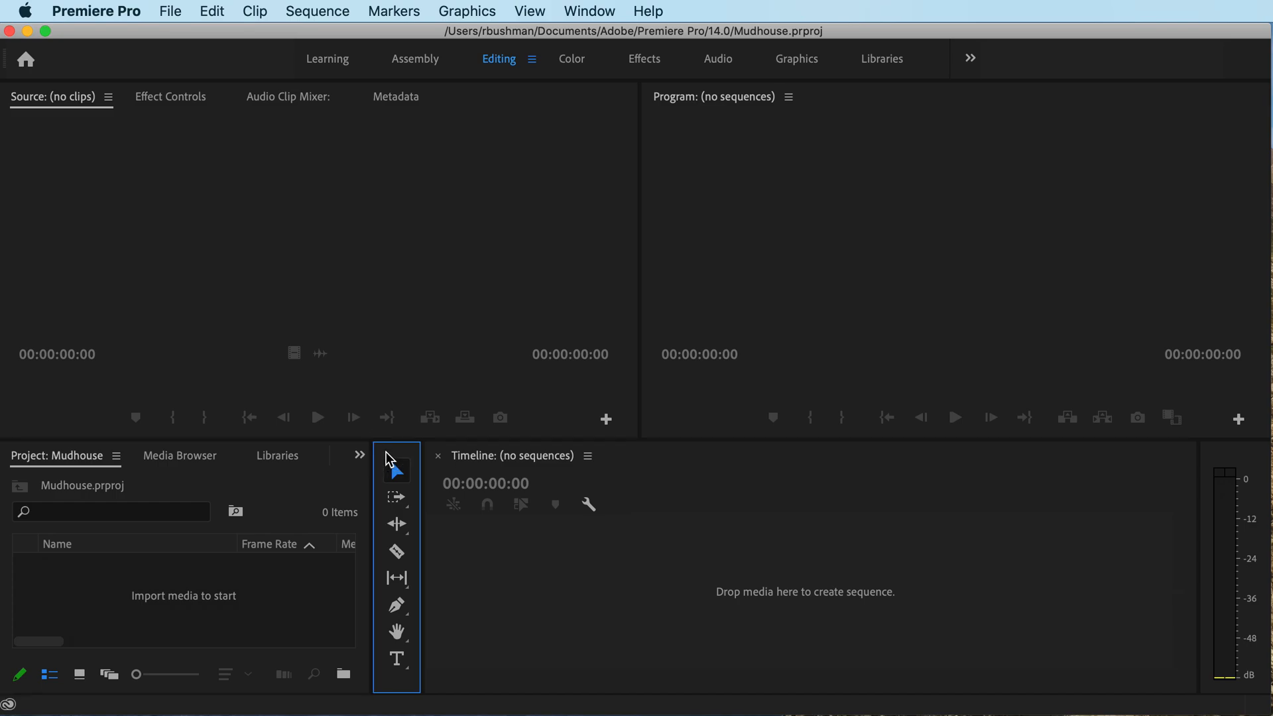
click(1222, 459)
Open the media import dialog for the empty Mudhouse project and reposition it over the workspace
click(238, 594)
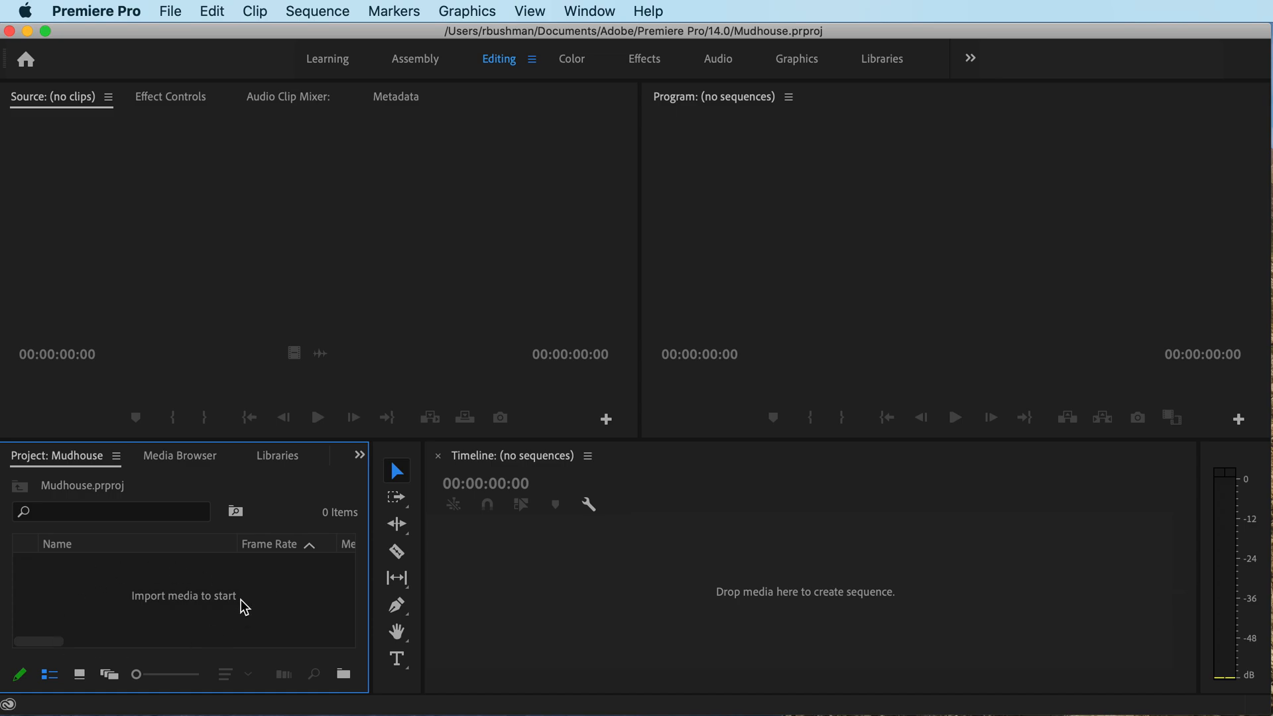
double_click(173, 595)
drag(812, 211, 348, 143)
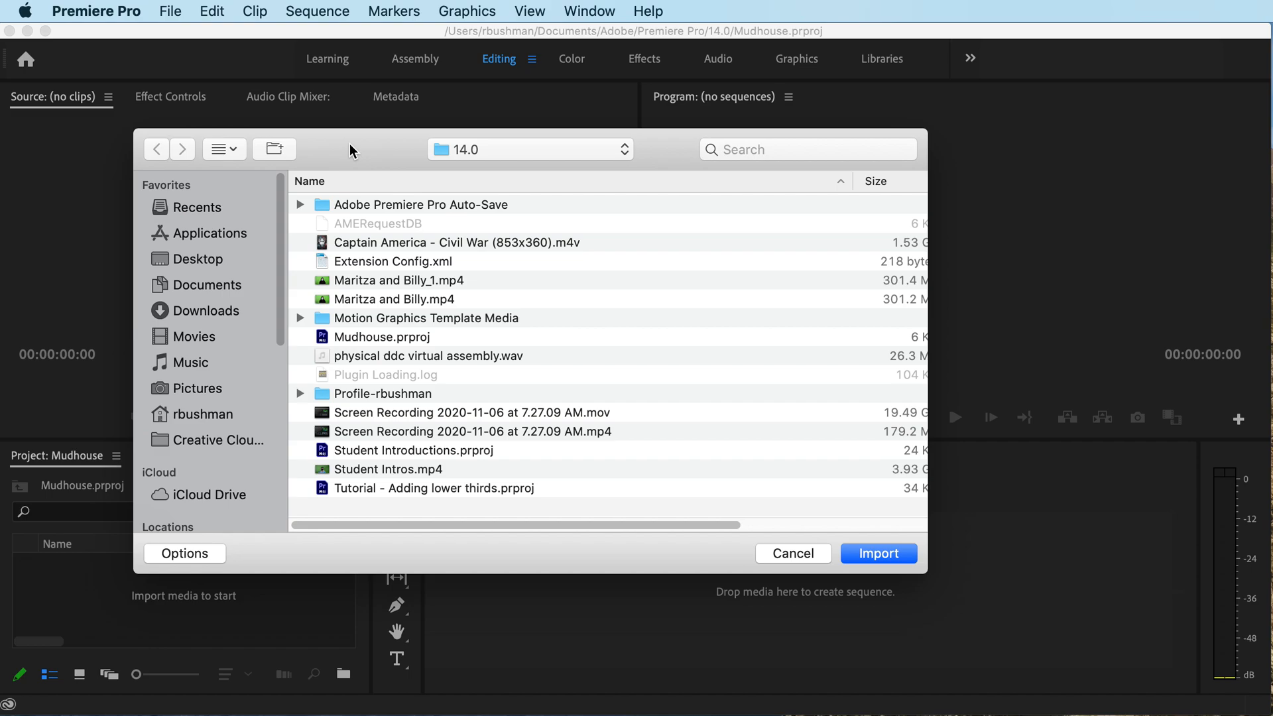
click(349, 144)
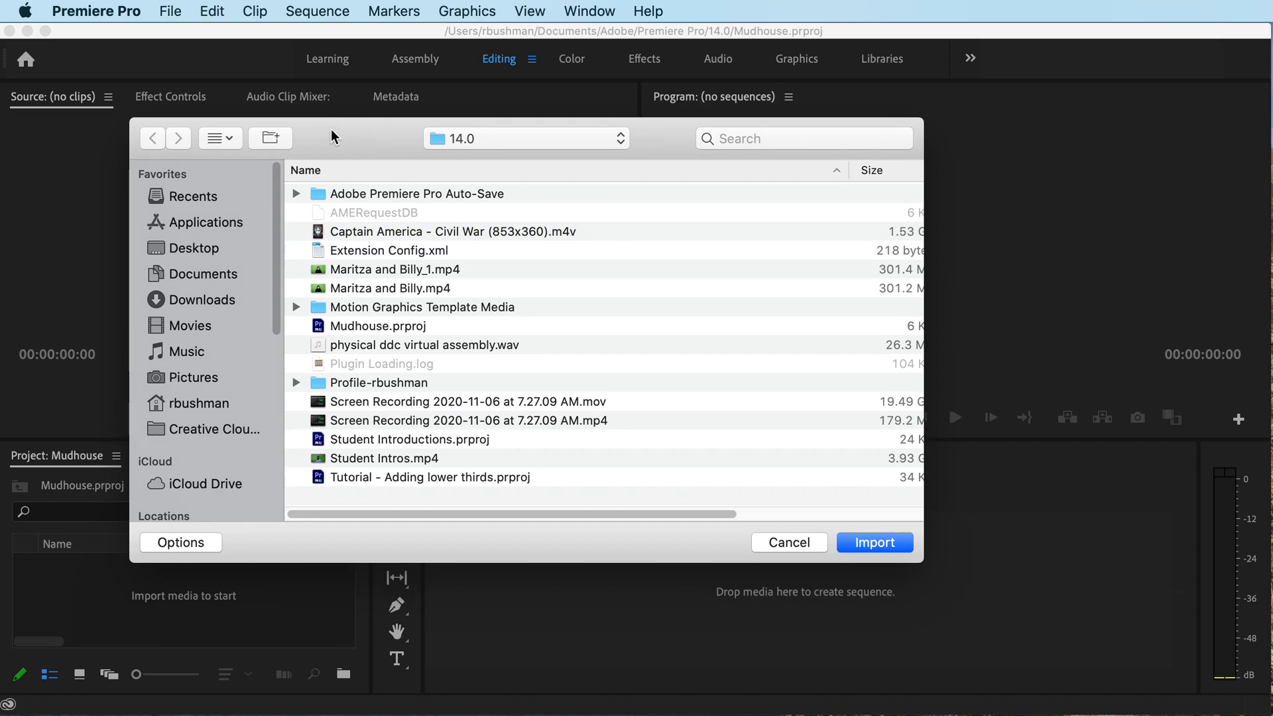
Browse to the Mudhouse folder on the Desktop in the import dialog and expand its B-roll folder
click(213, 249)
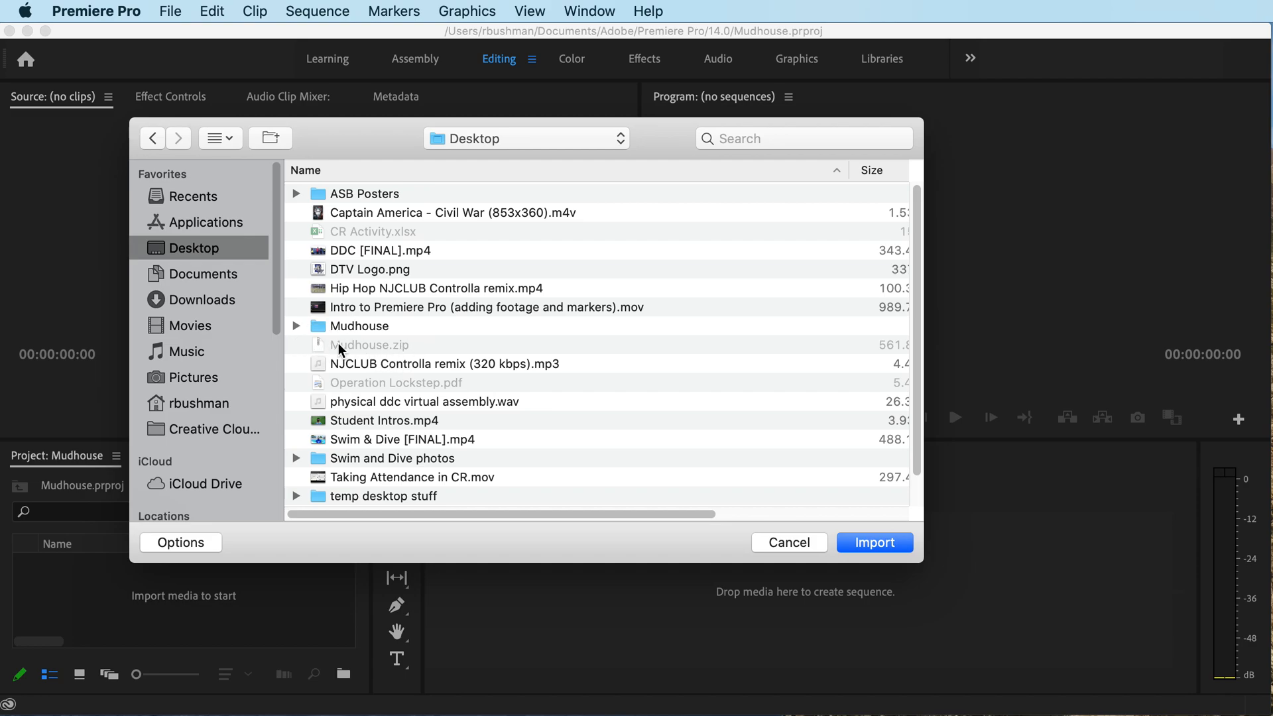
click(318, 326)
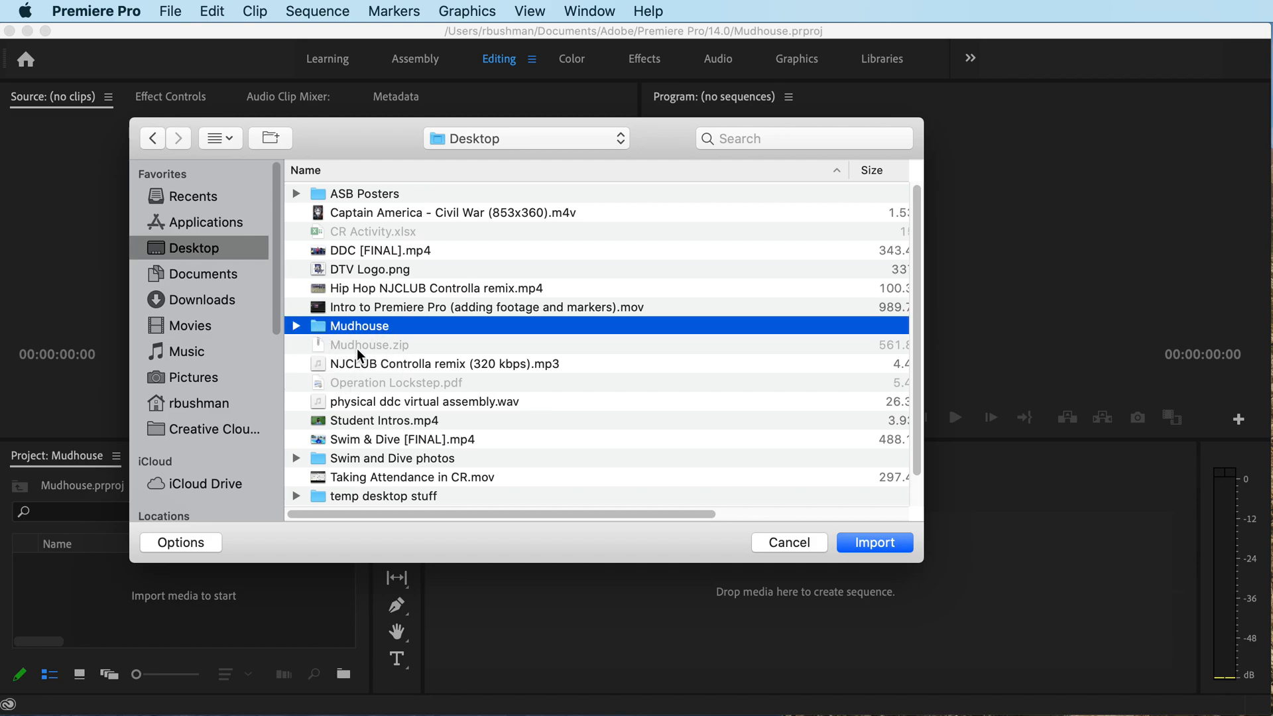
double_click(322, 326)
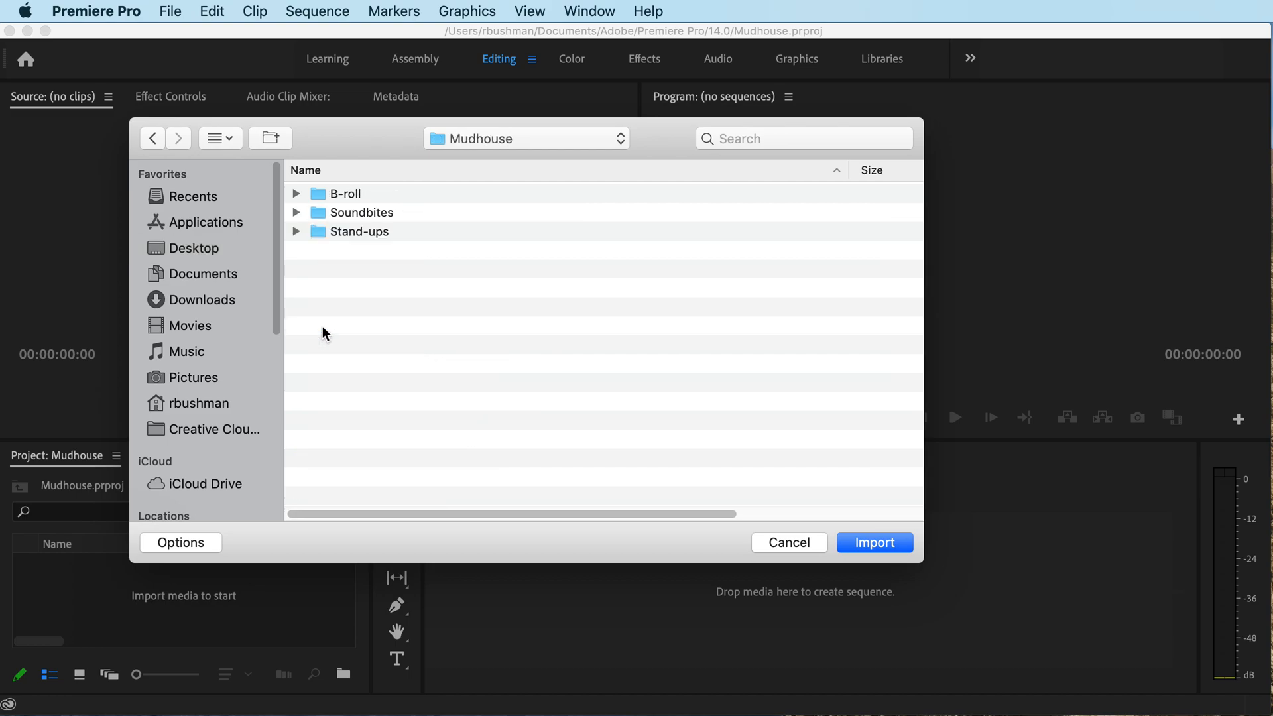
click(296, 193)
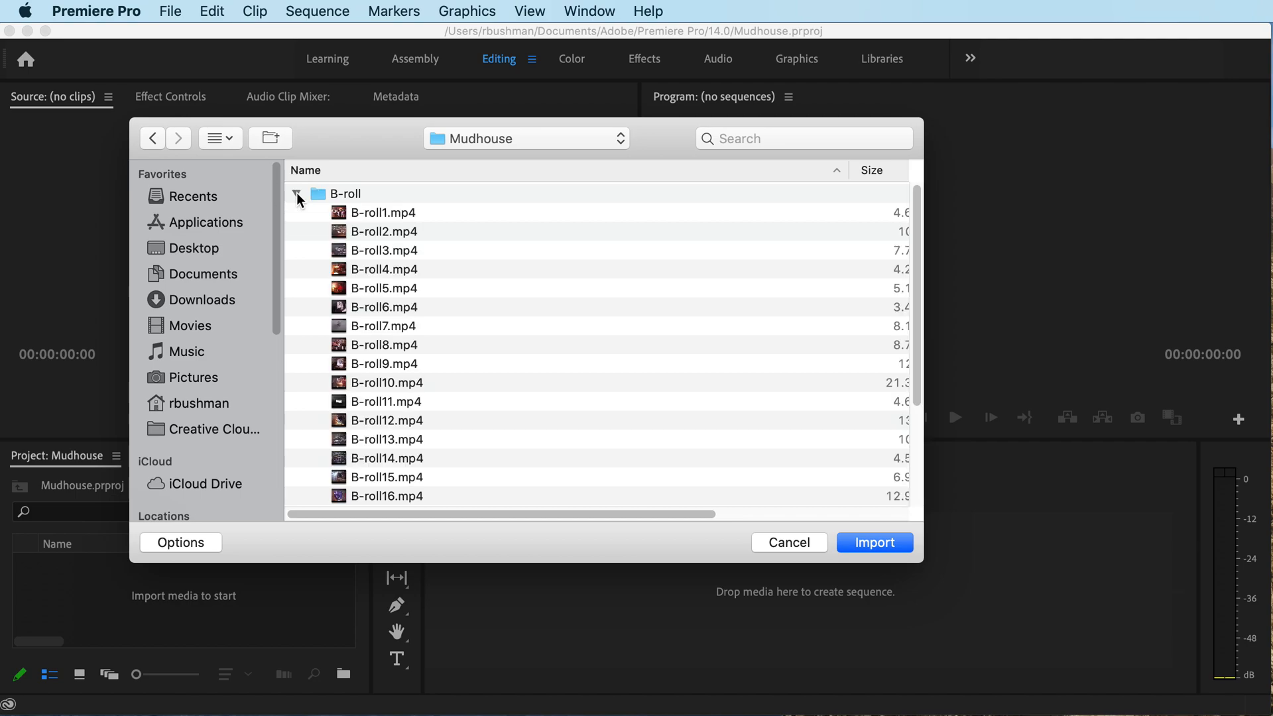
click(344, 208)
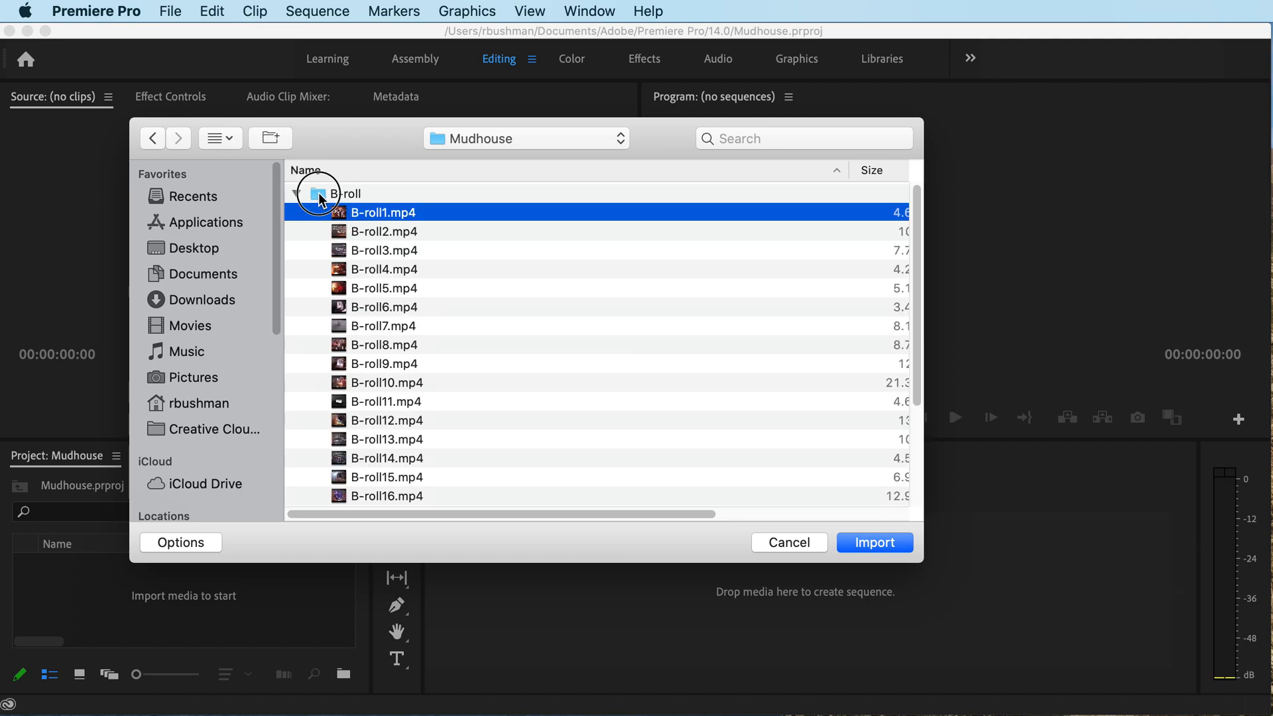
Import the clips B-roll1.mp4 to B-roll23.mp4 from the B-roll folder and delete them all from the project
double_click(318, 193)
click(318, 192)
scroll(506, 301, down, 3)
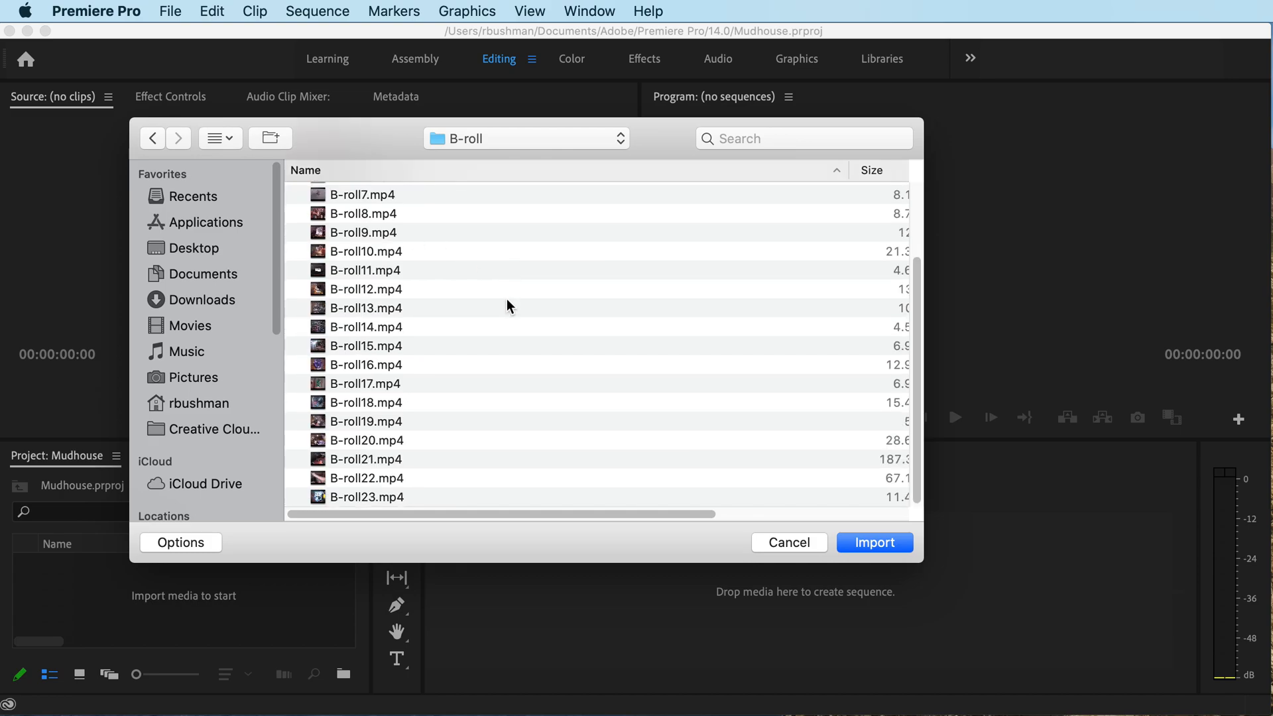
shift+click(330, 496)
scroll(576, 433, up, 3)
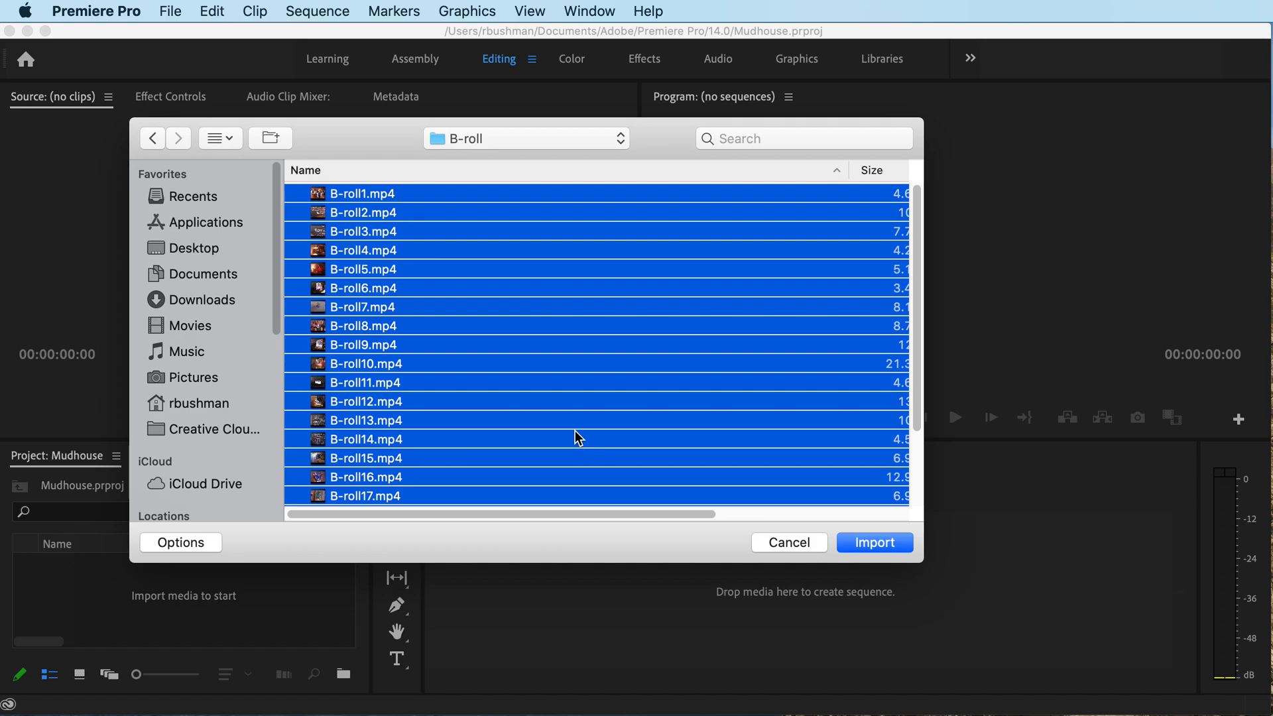
click(901, 549)
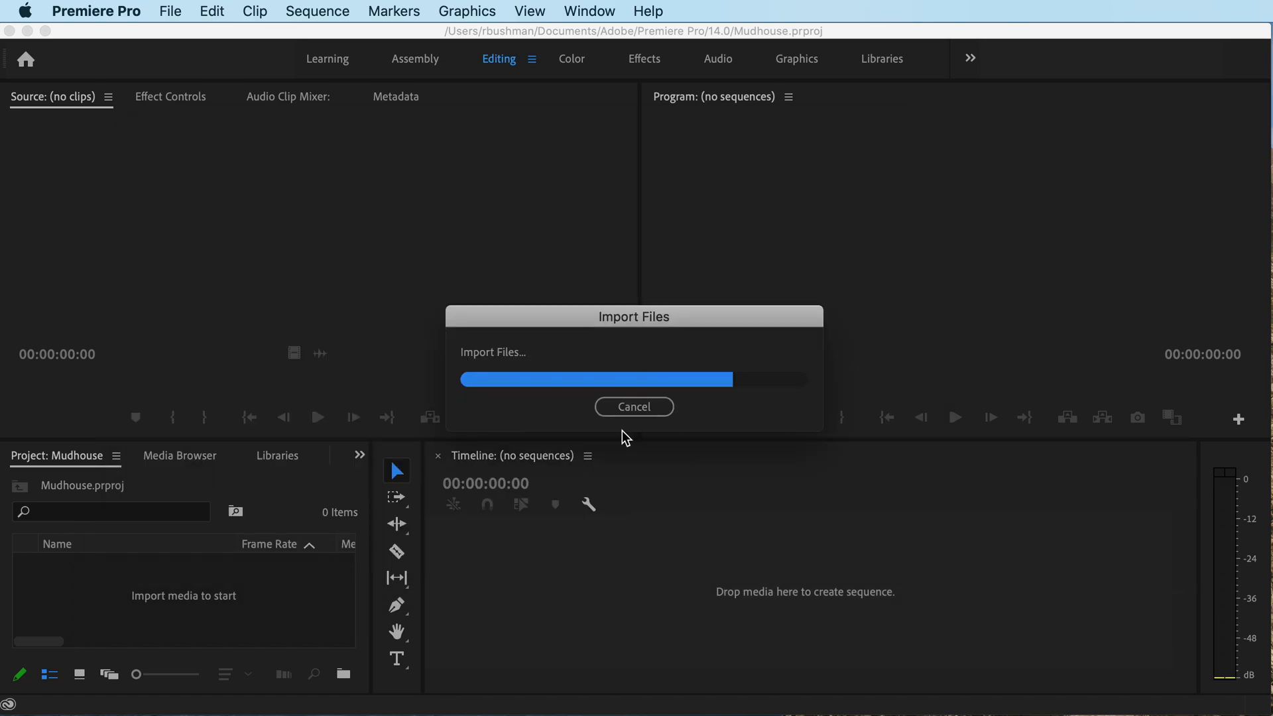
drag(352, 592, 347, 546)
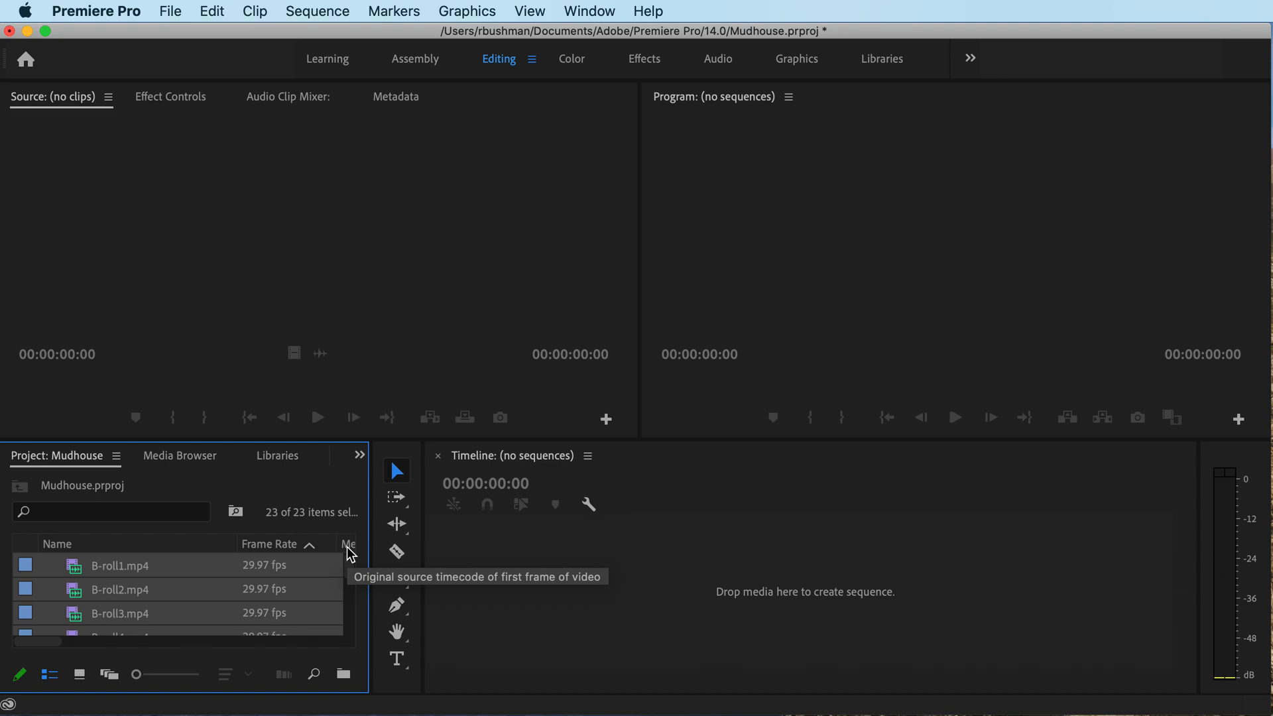
key(BackSpace)
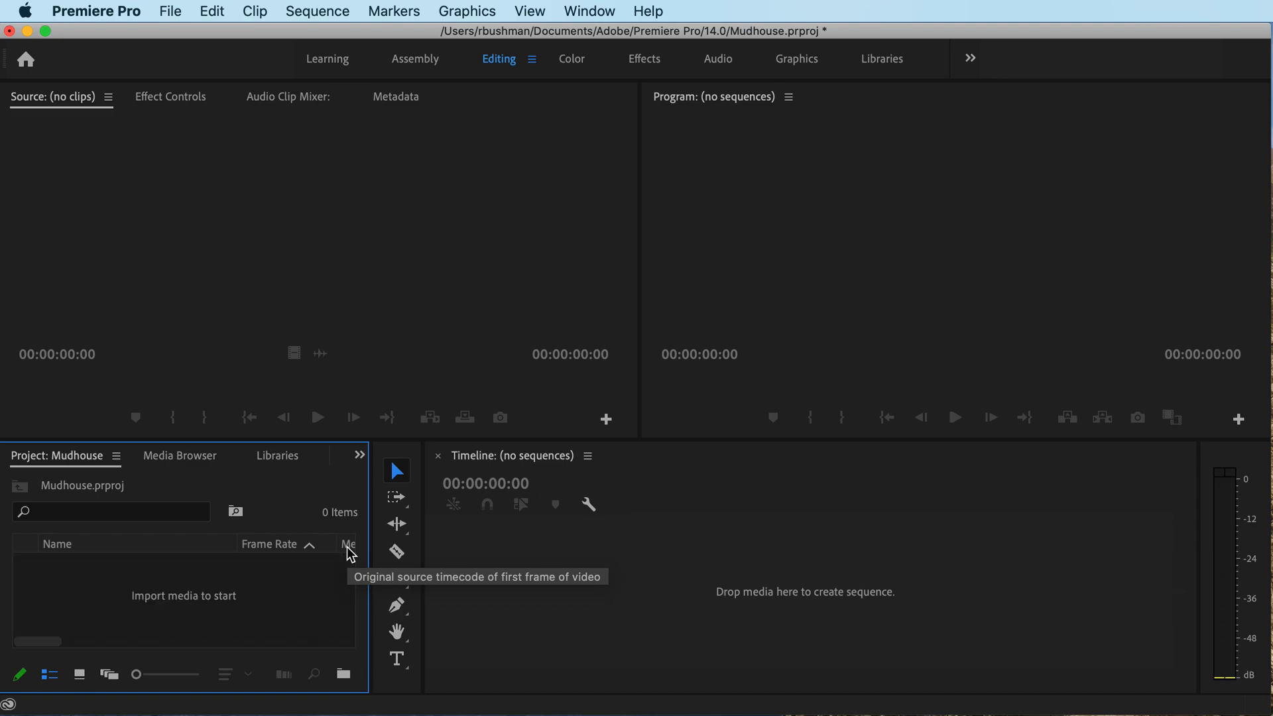
Reopen the media import dialog, go up to the Mudhouse folder and select its B-roll, Soundbites and Stand-ups folders
double_click(177, 602)
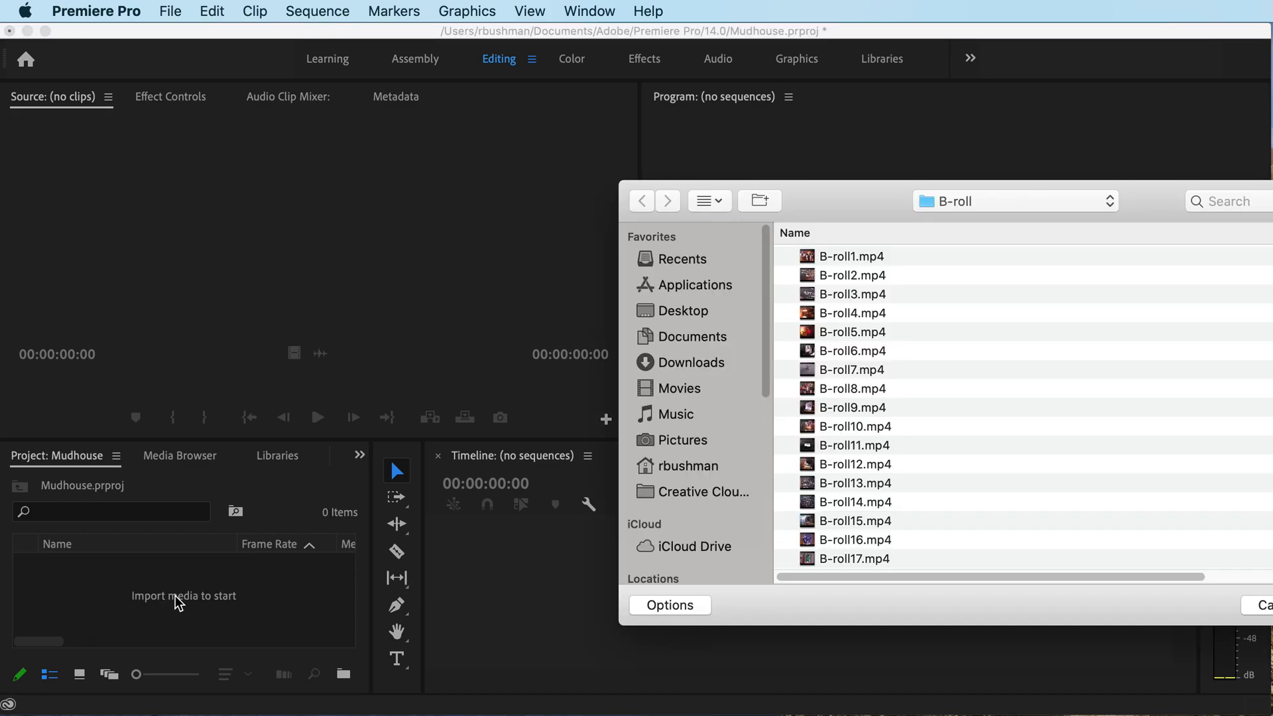
drag(1168, 214, 788, 126)
click(653, 118)
click(650, 138)
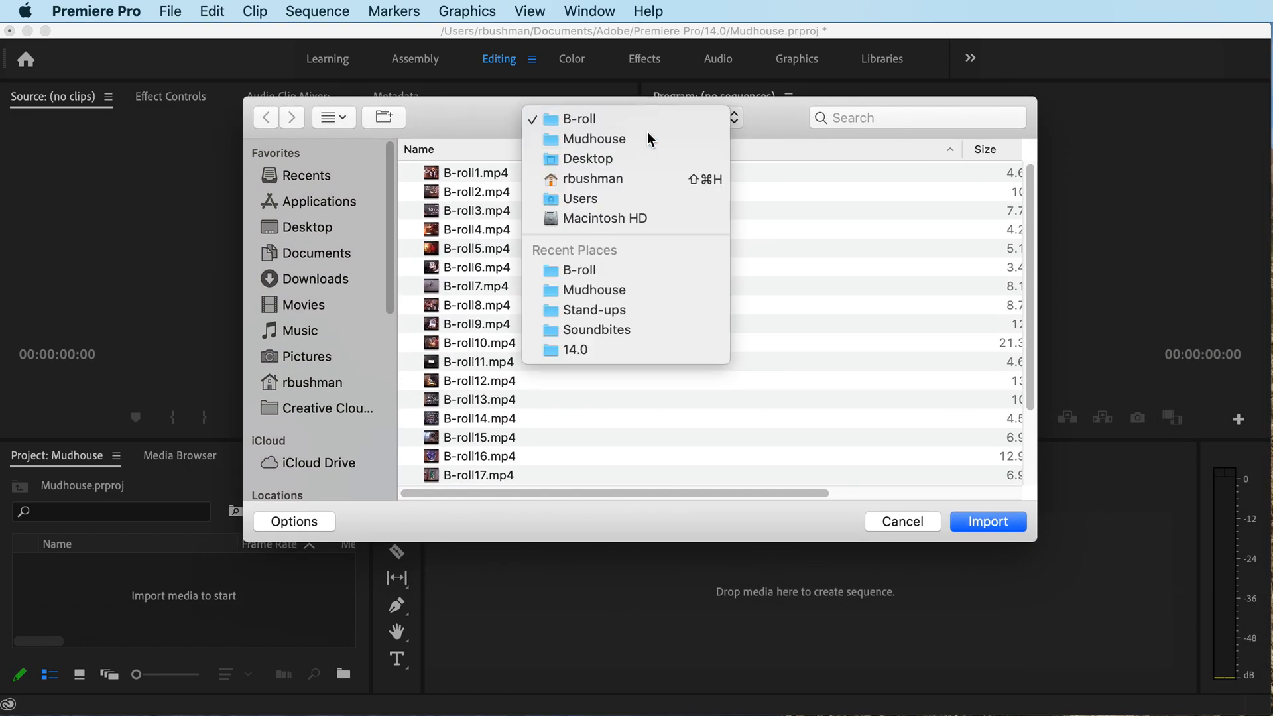
click(409, 172)
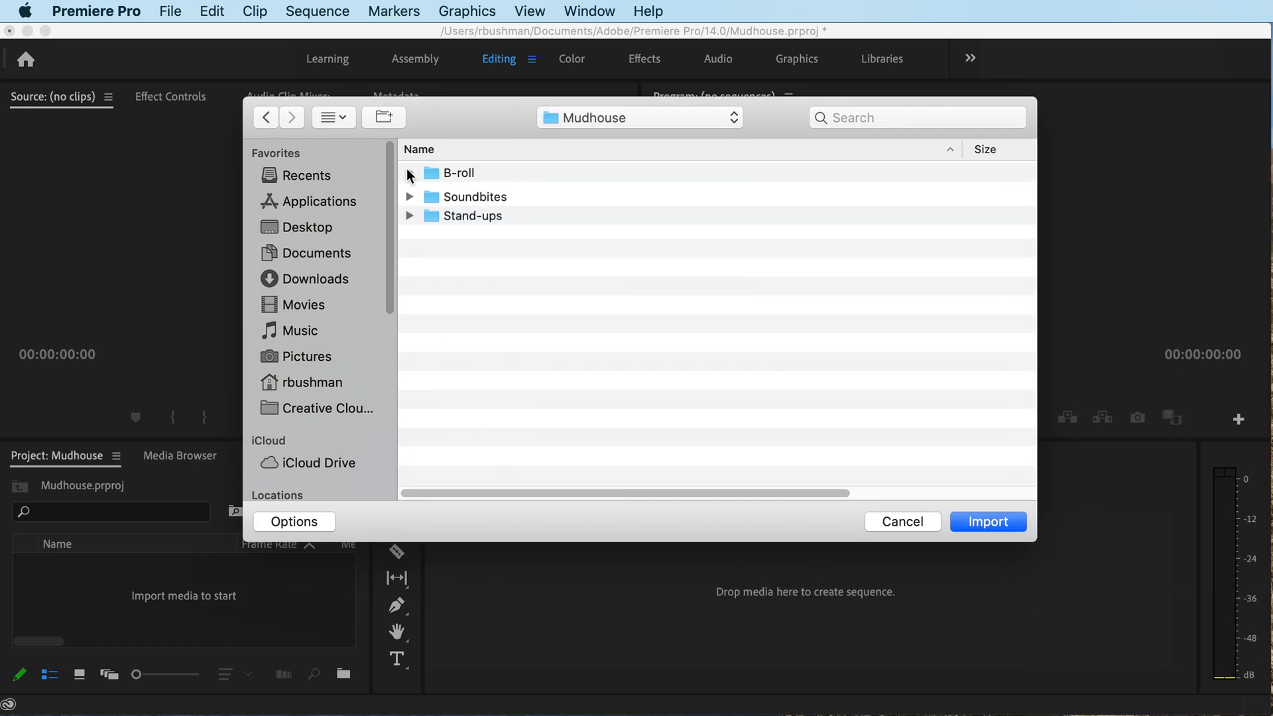
drag(530, 252, 443, 180)
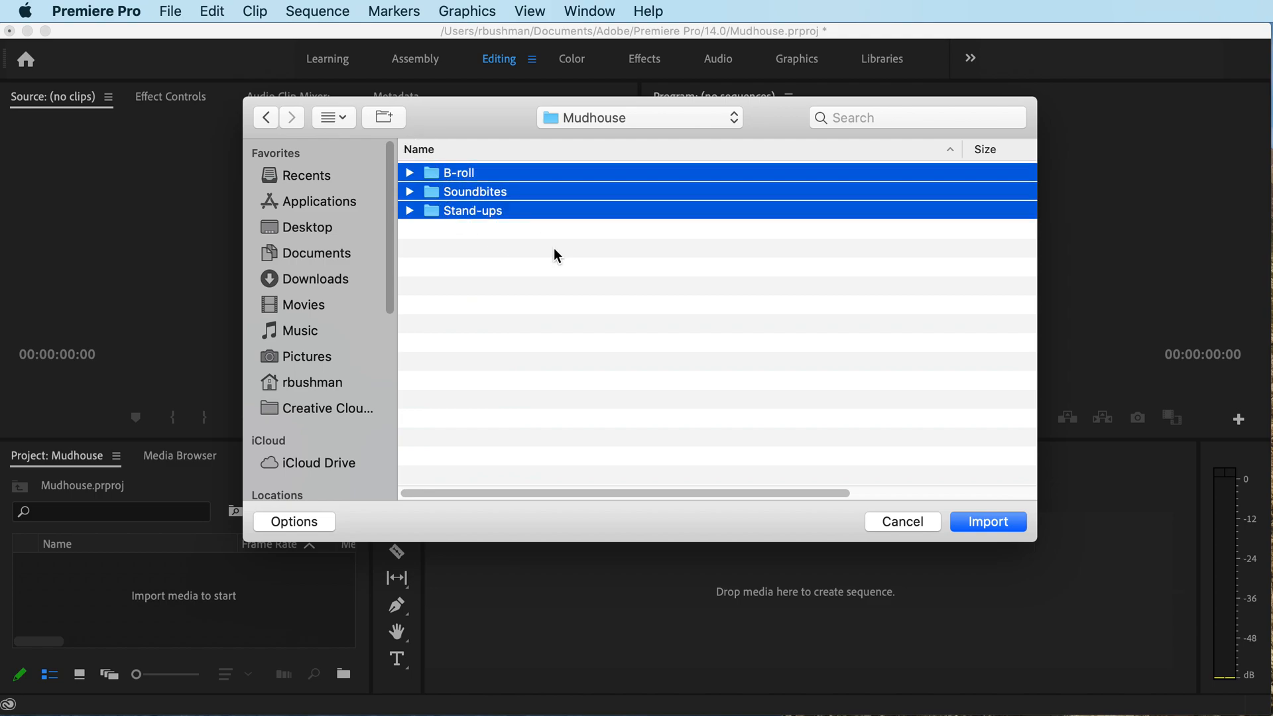
Check the clips inside the Stand-ups folder, collapse it and reselect the three Mudhouse subfolders as a range
click(408, 210)
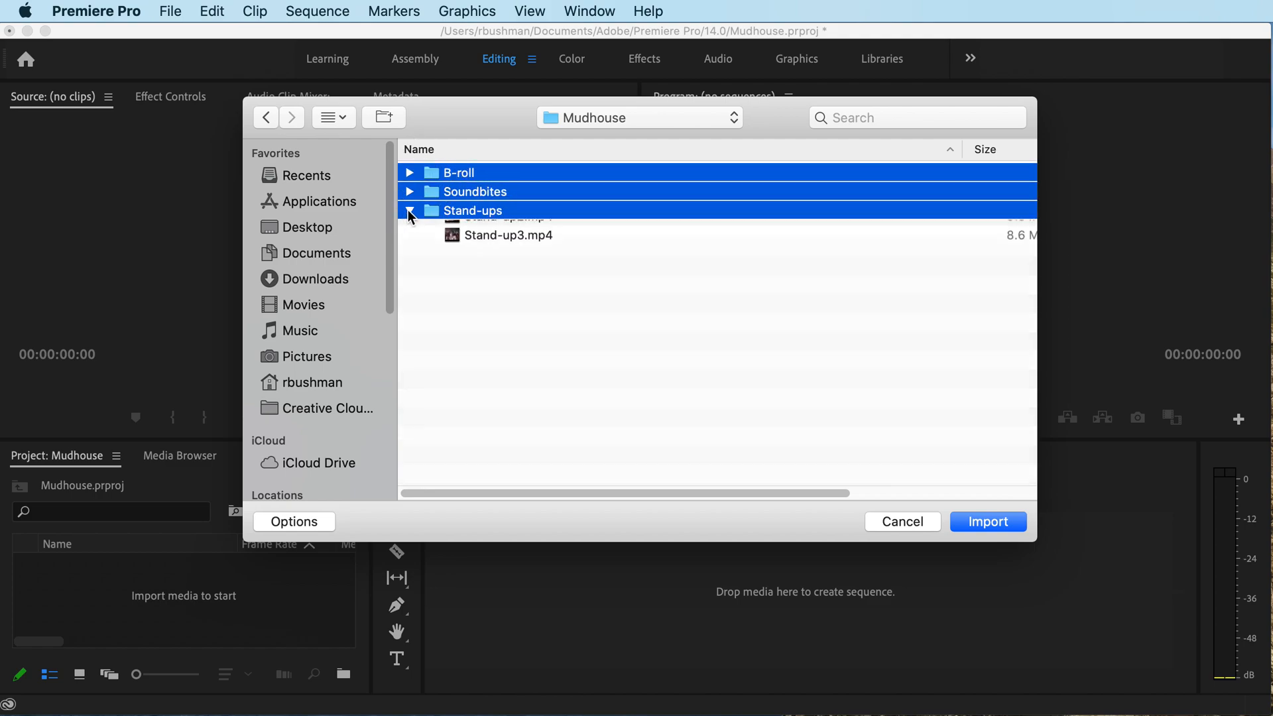
click(410, 188)
click(410, 191)
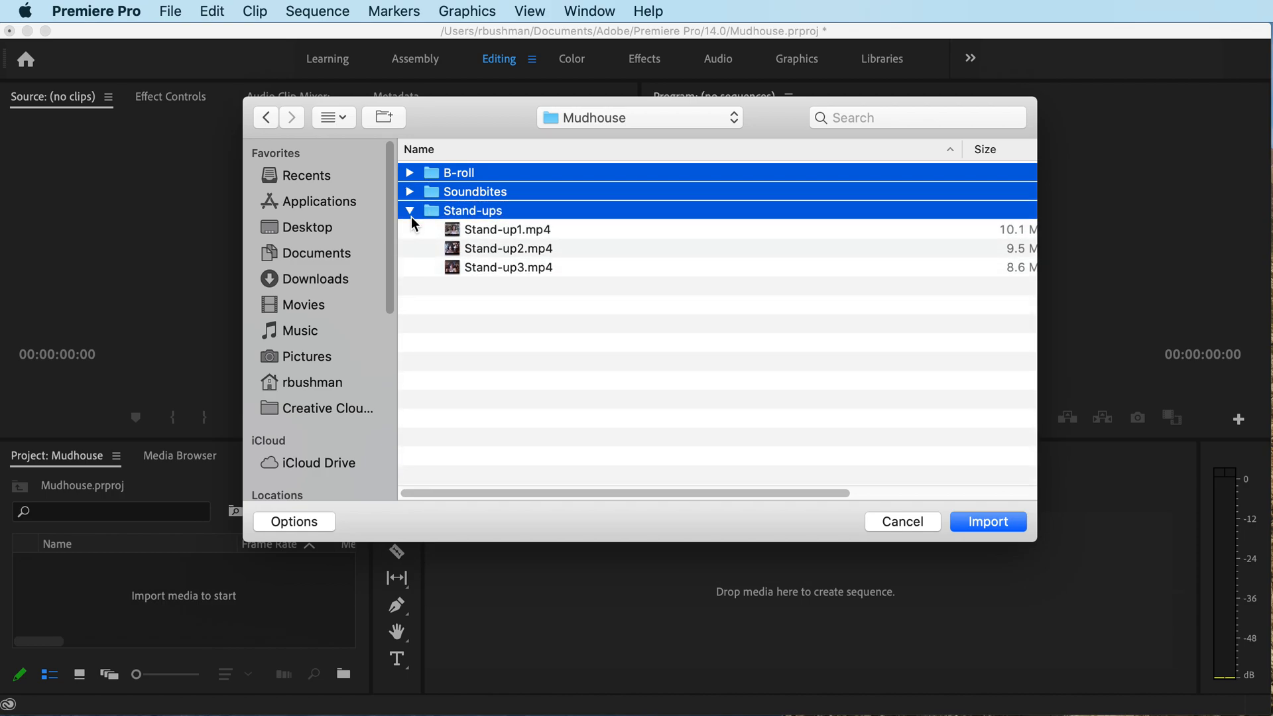
click(410, 209)
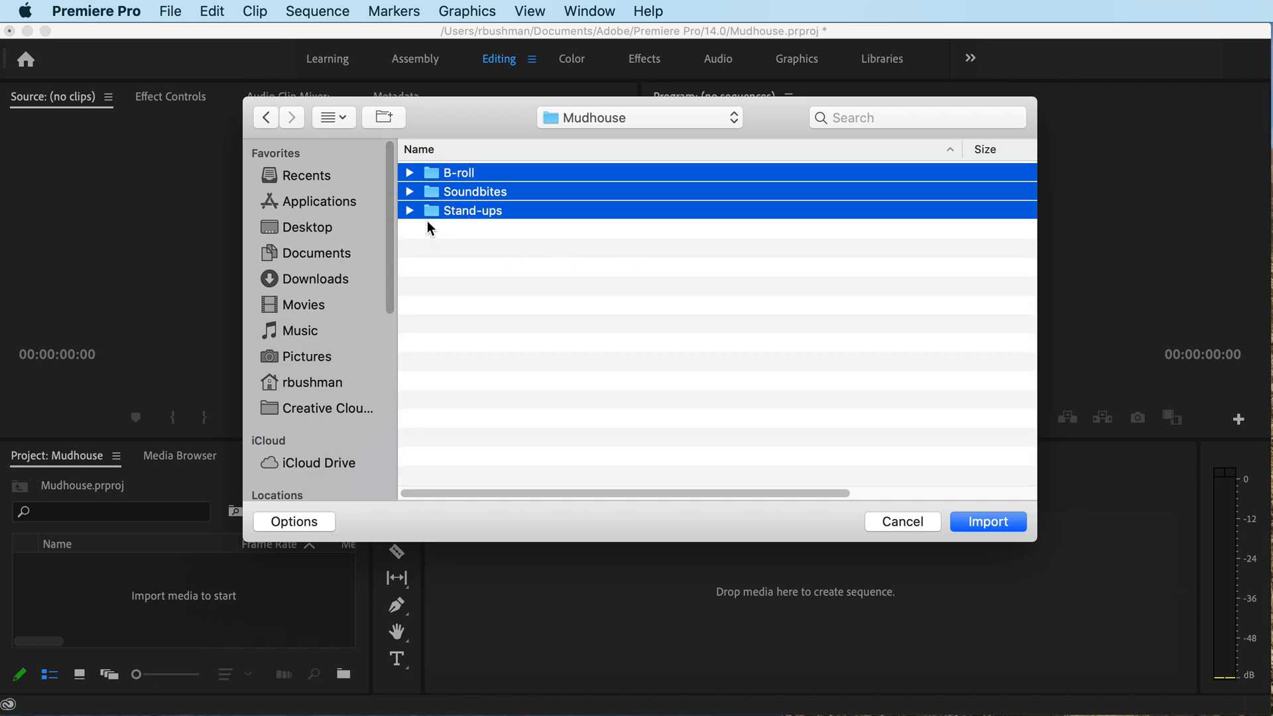
click(475, 250)
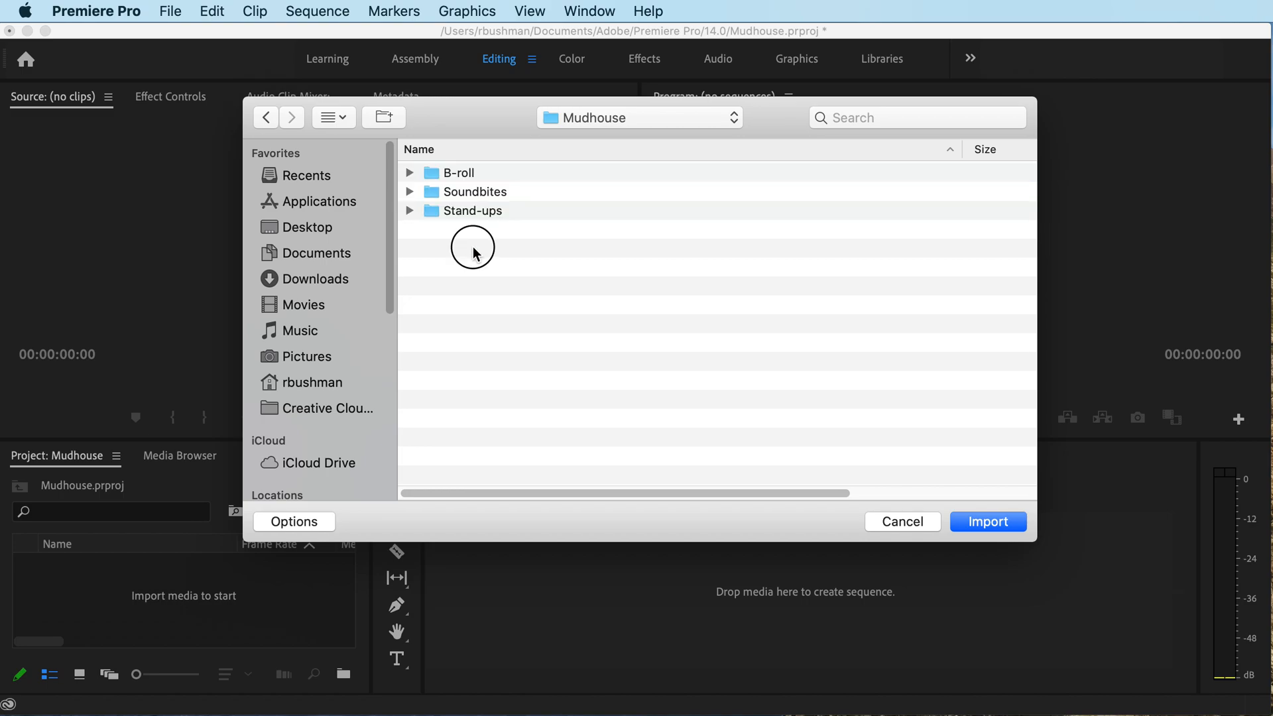
click(437, 175)
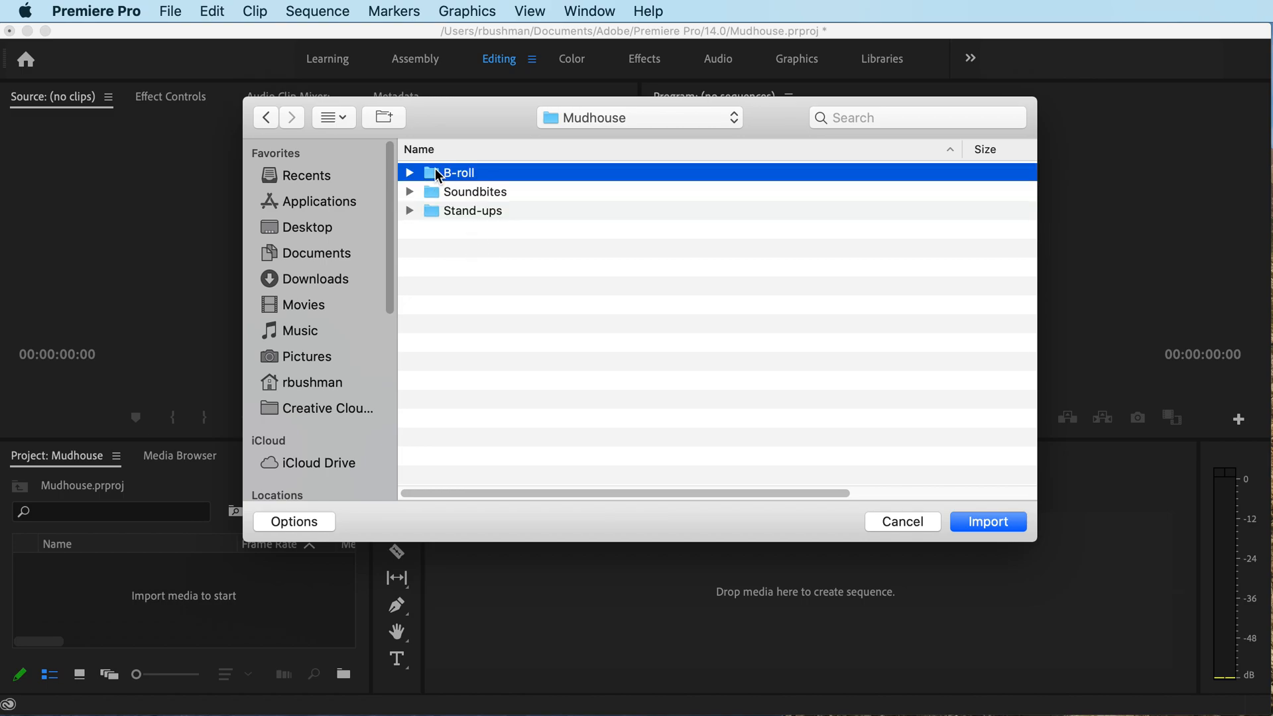
shift+click(430, 214)
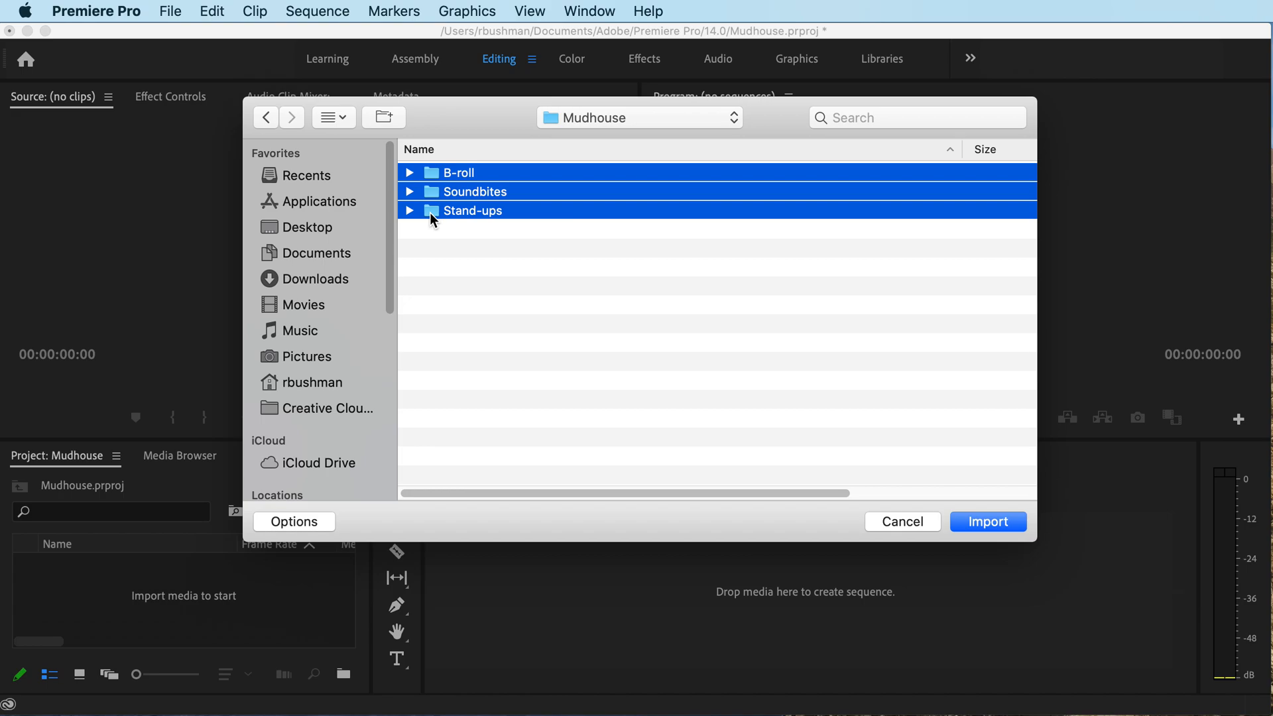
Look inside the Stand-ups and Soundbites folders, trying a range selection of Soundbite1.mp4 to Soundbite5.mp4, and collapse both folders
click(423, 219)
click(409, 210)
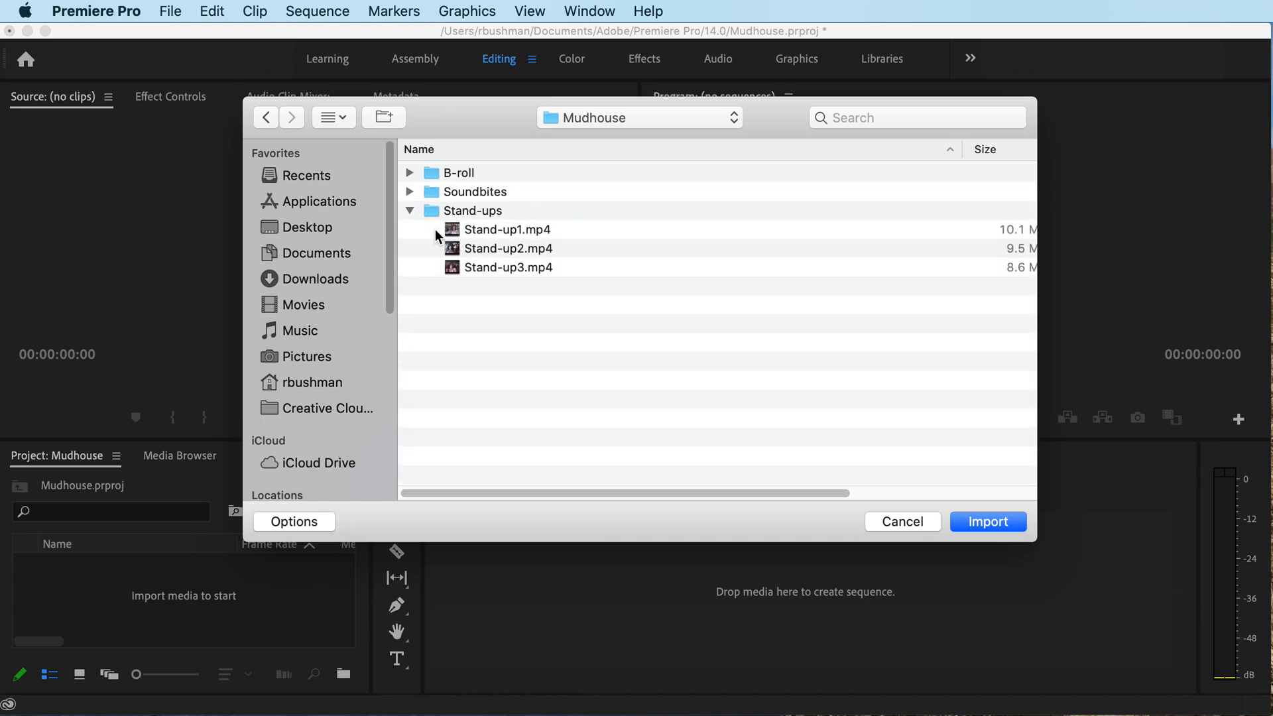
click(410, 192)
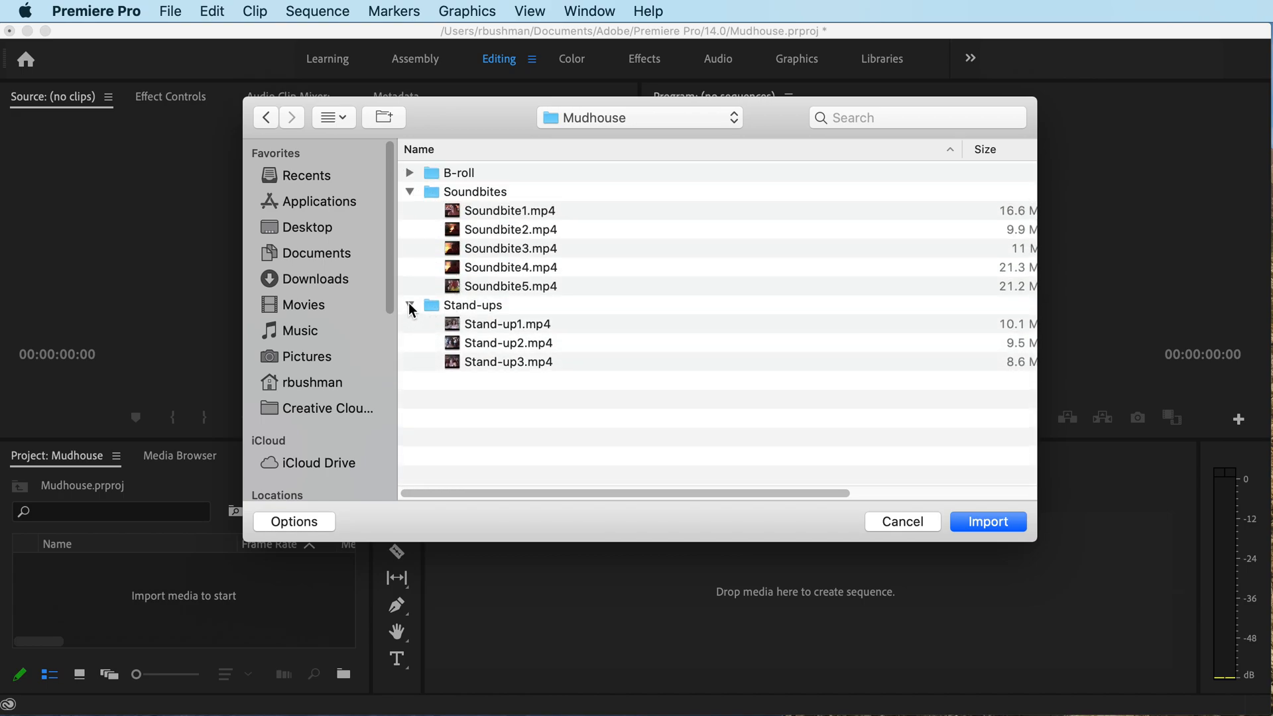
click(410, 305)
click(457, 212)
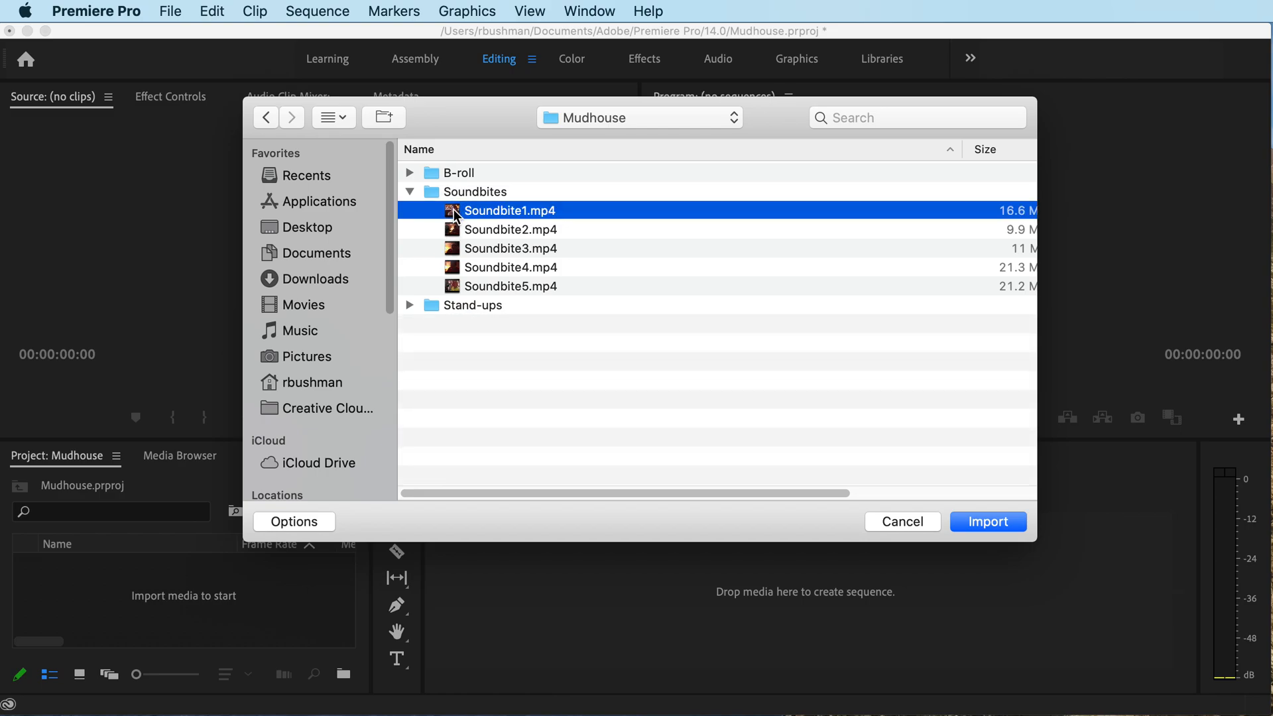
shift+click(456, 286)
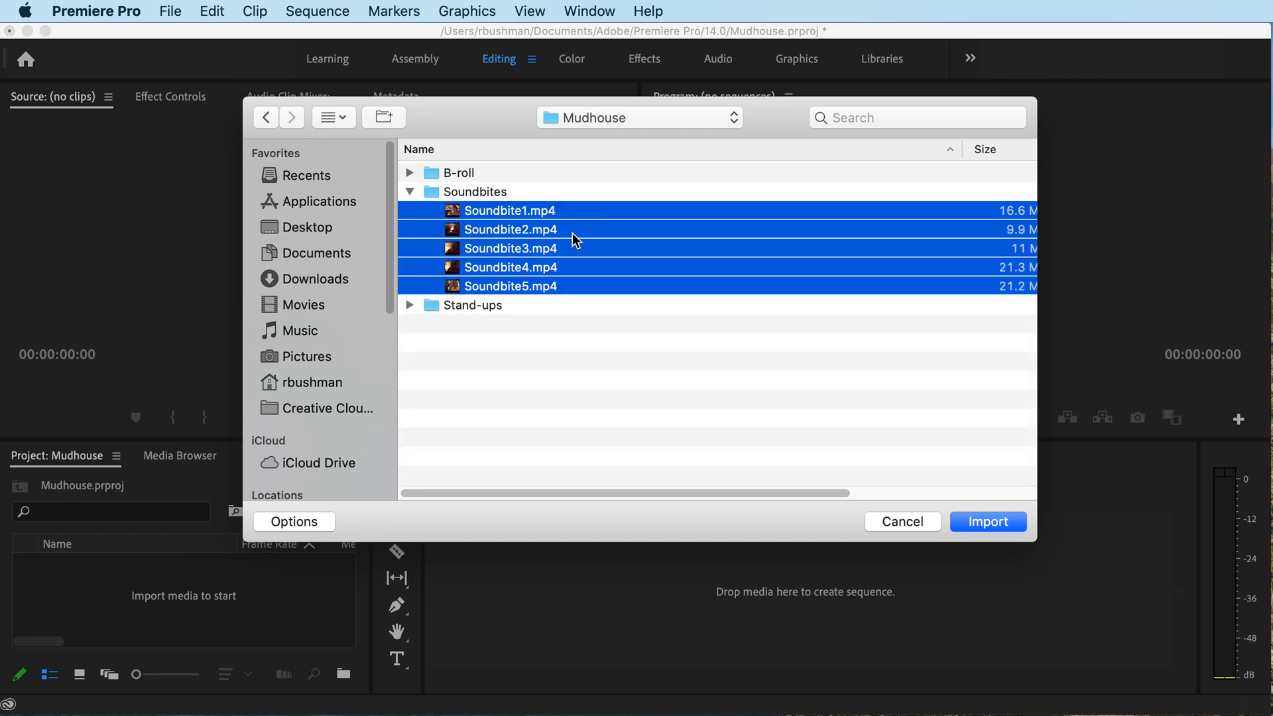
click(410, 192)
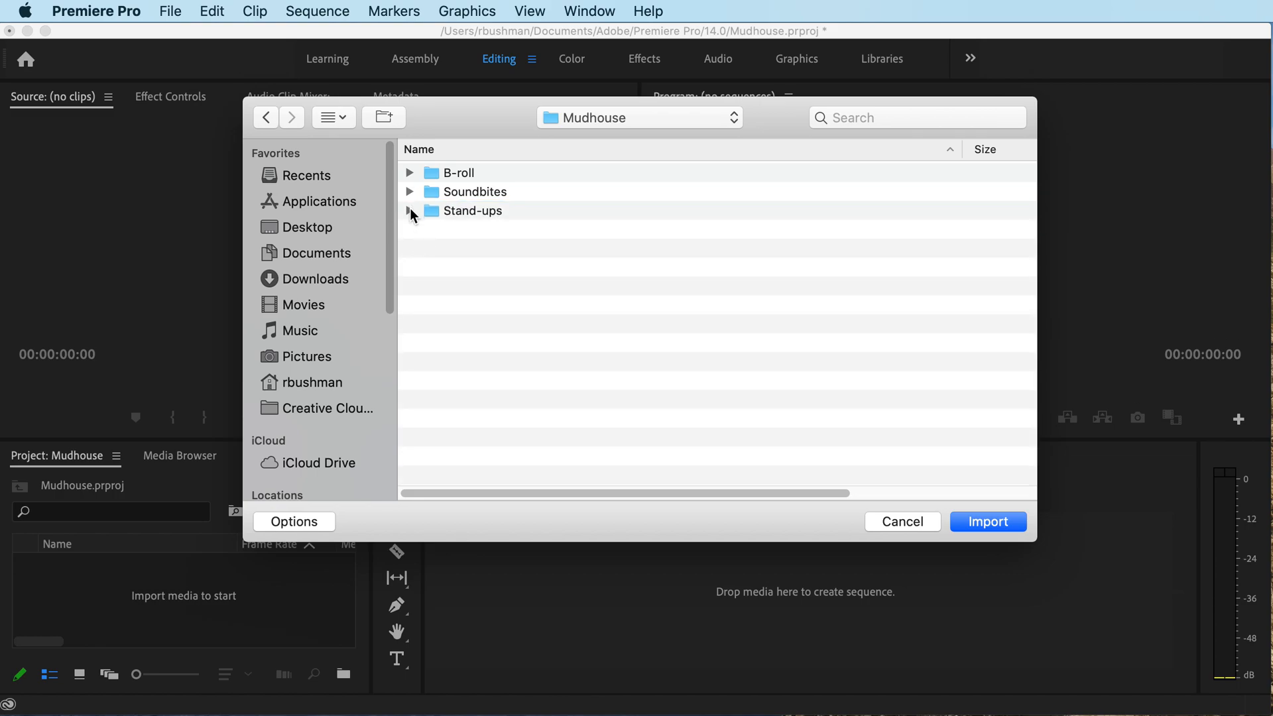
Import the three Mudhouse subfolders together as bins and delete the bins from the project
click(434, 173)
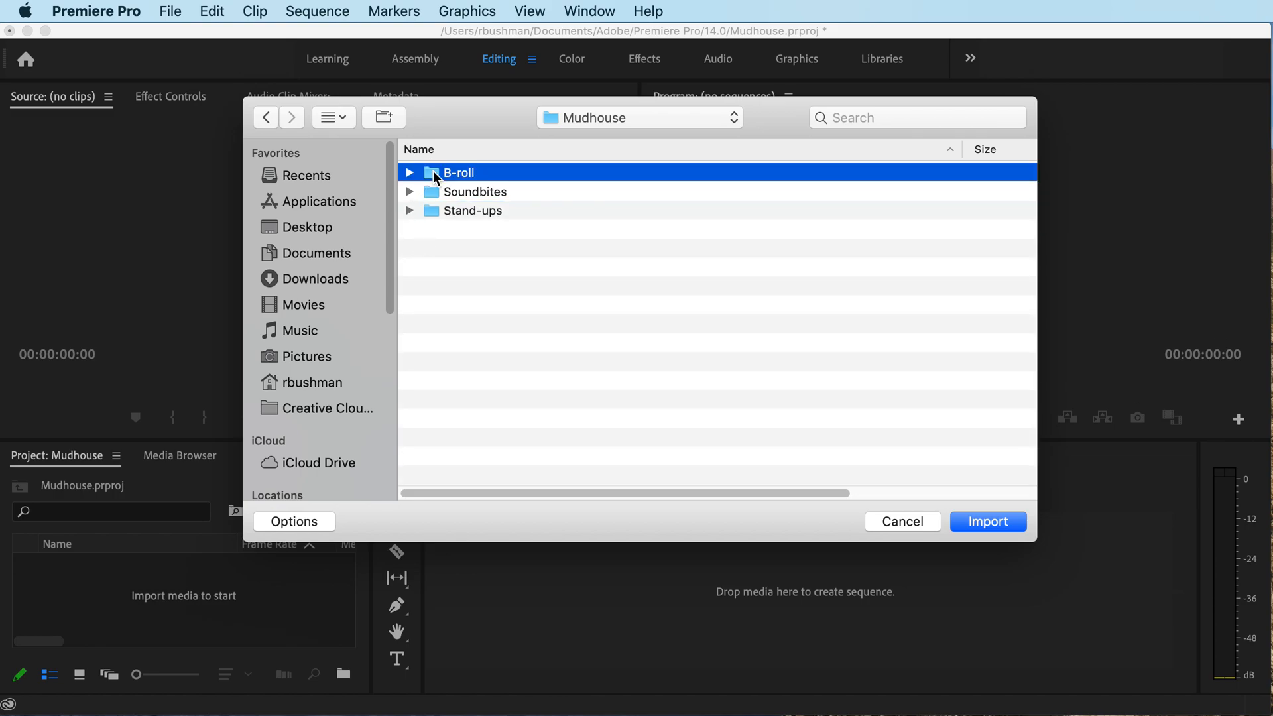
shift+click(435, 211)
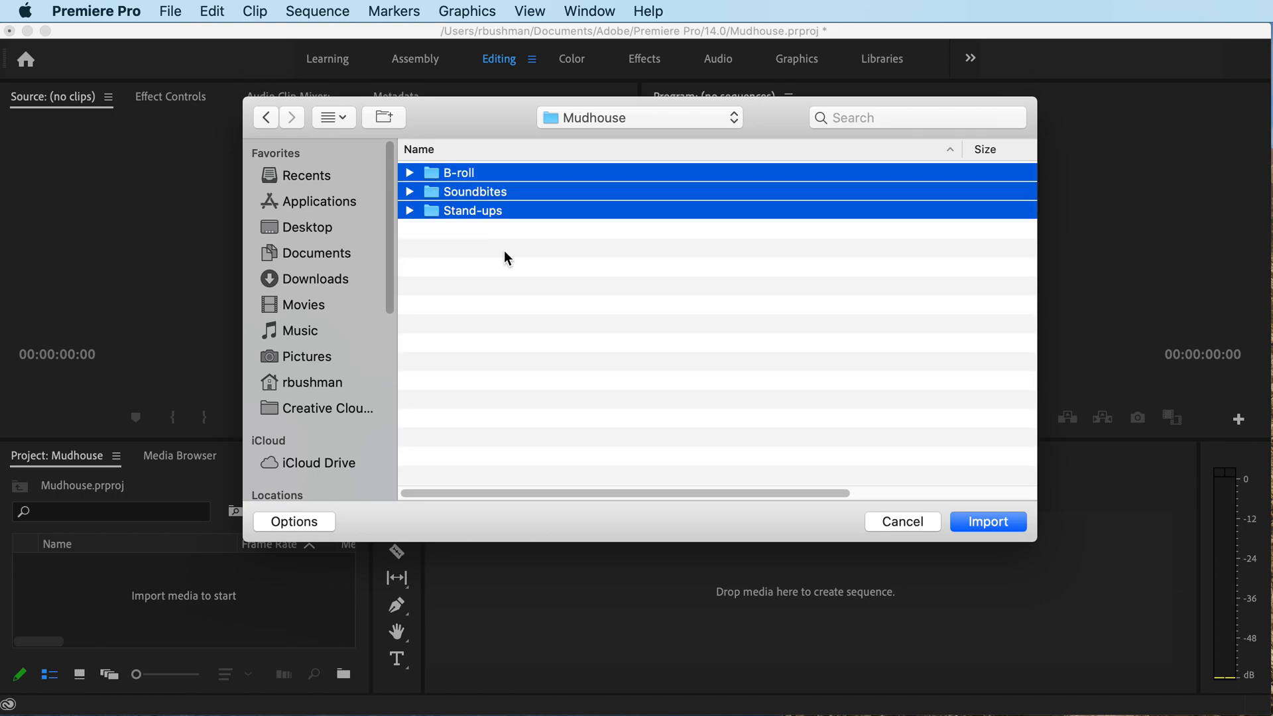
click(1006, 524)
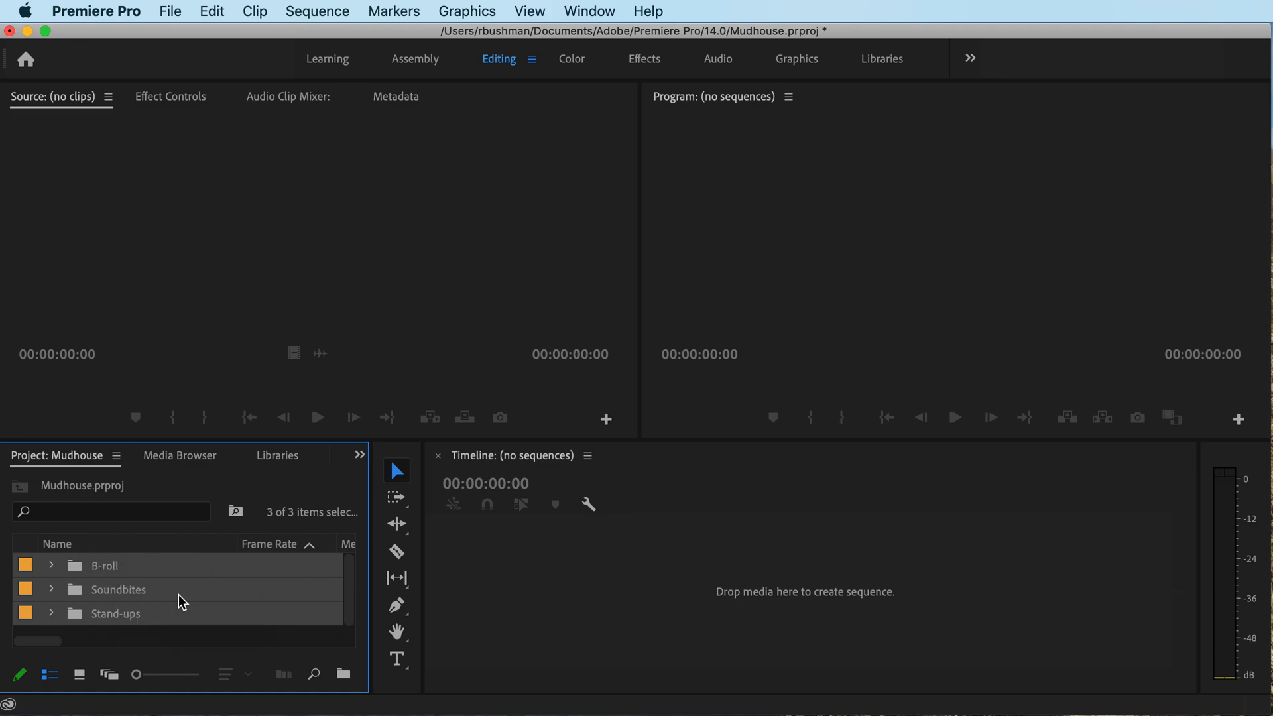
key(Delete)
Import the B-roll, Soundbites and Stand-ups folders from the Mudhouse folder into the project as bins
click(168, 6)
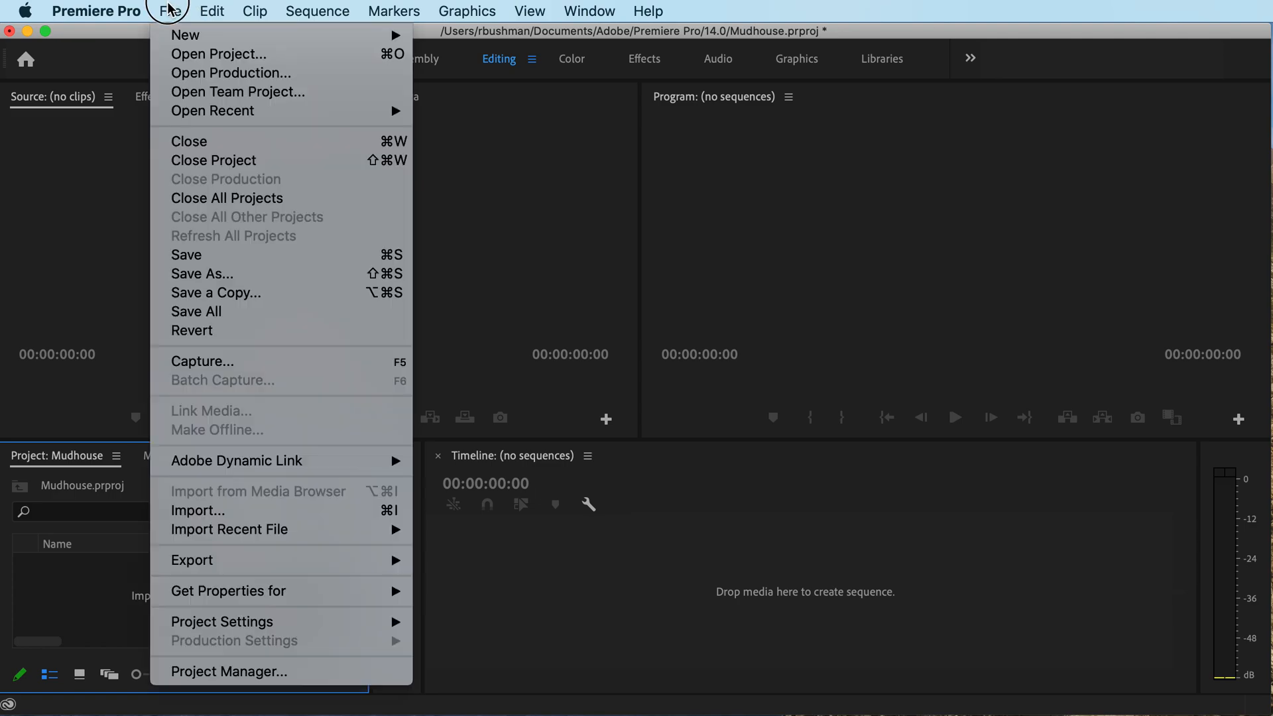
click(218, 512)
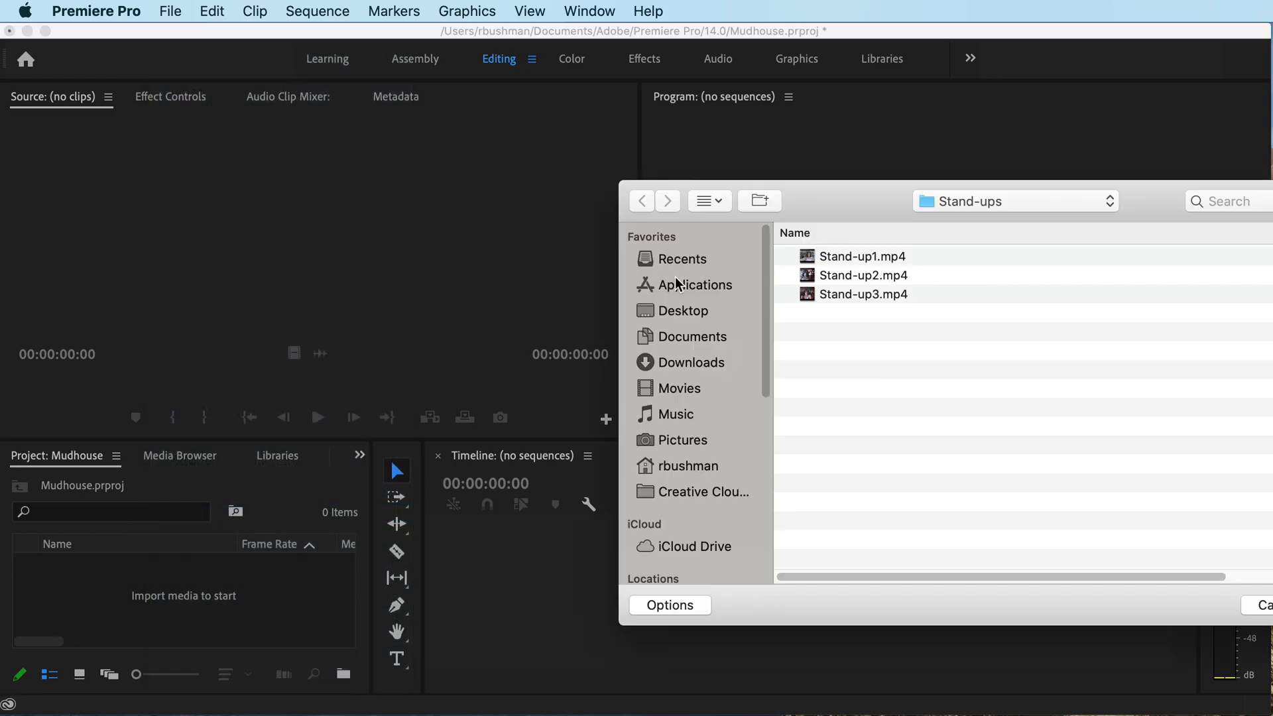
drag(844, 199, 482, 148)
click(686, 163)
click(679, 182)
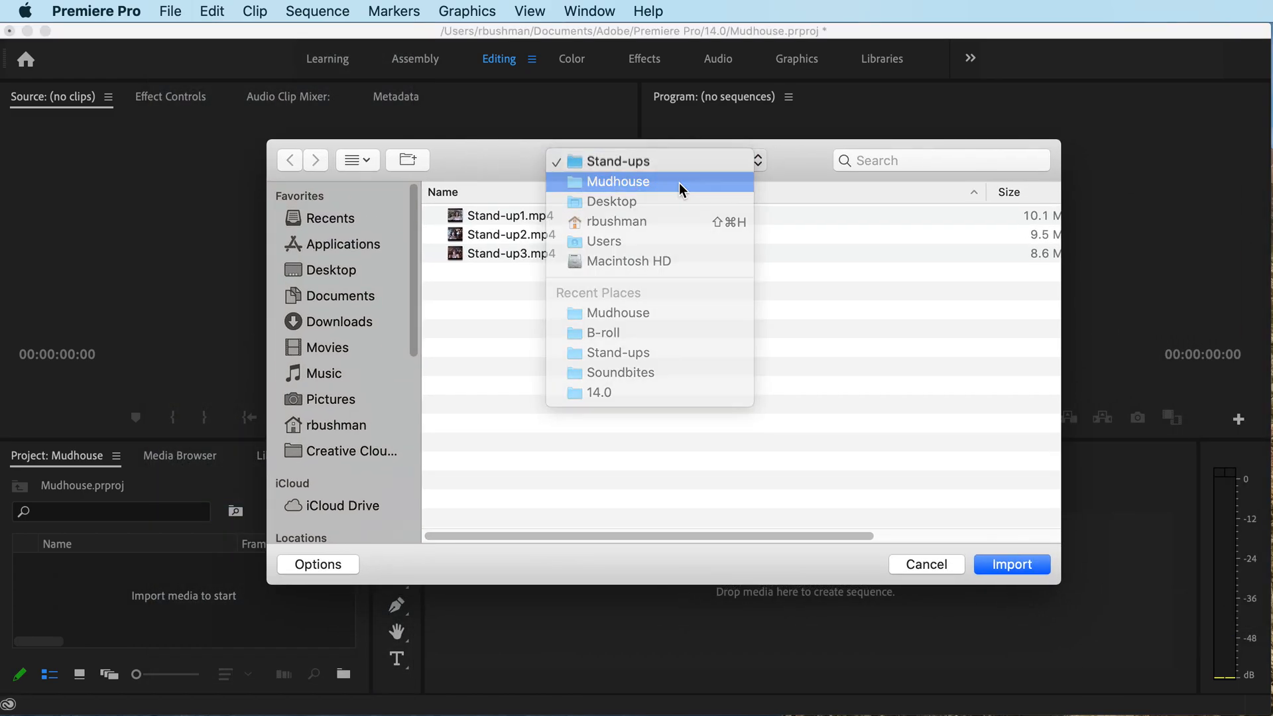
click(480, 214)
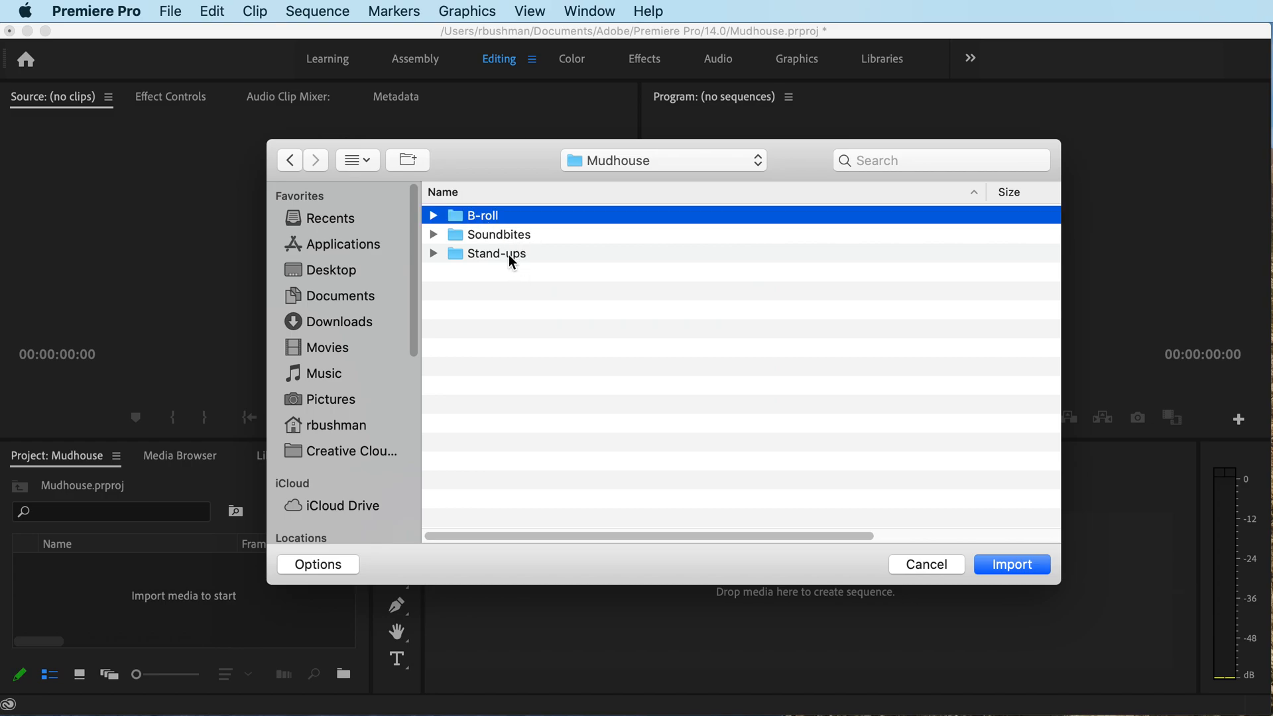
shift+click(506, 251)
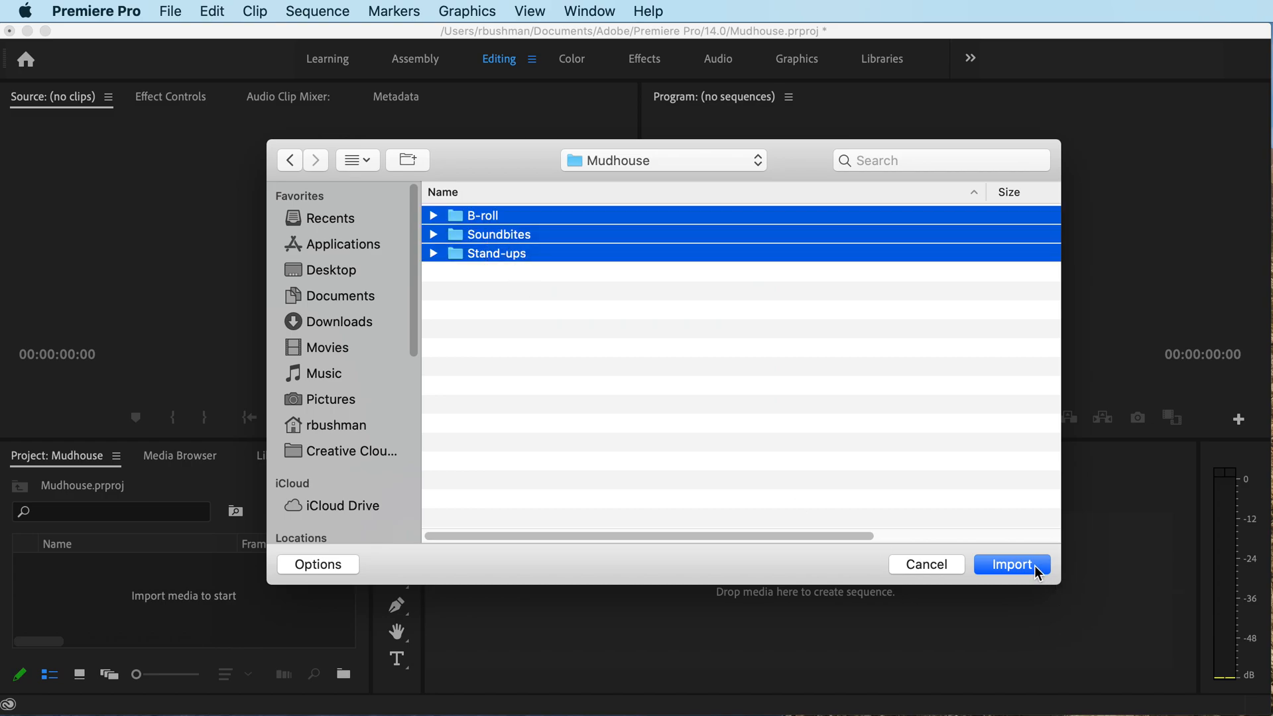
click(1036, 572)
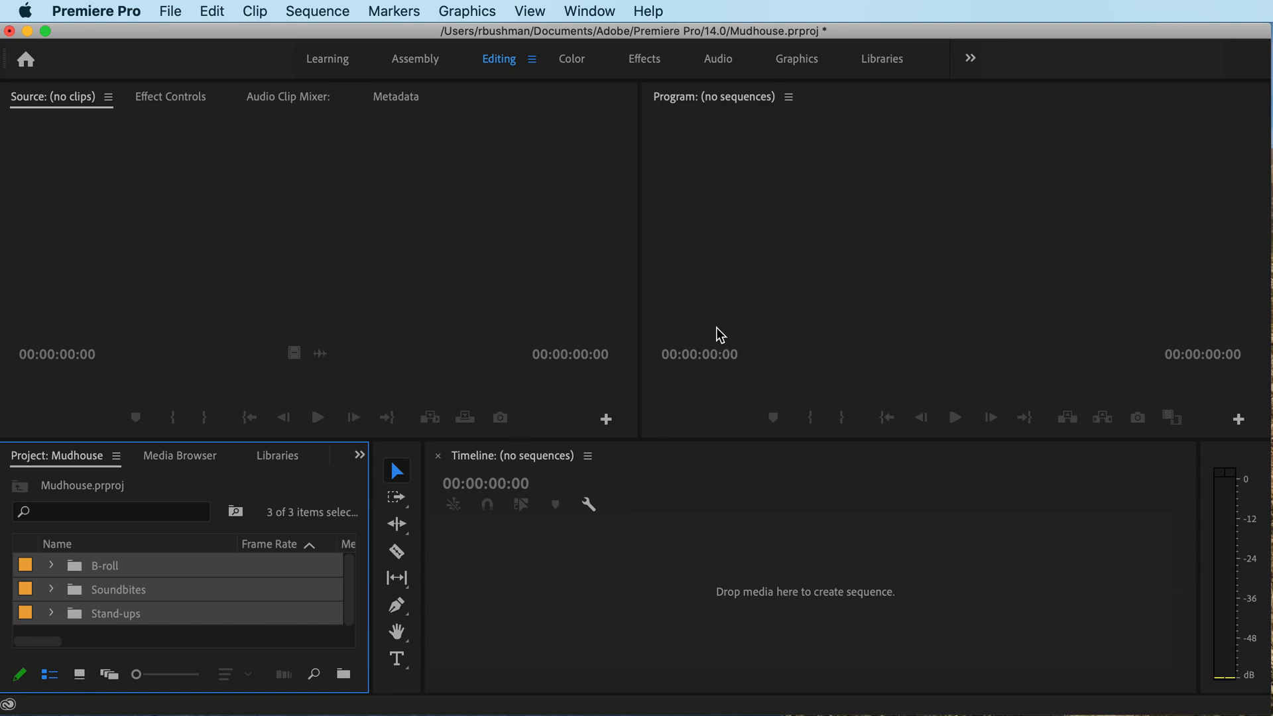
Save the Mudhouse project with its imported bins
key(super+s)
click(174, 8)
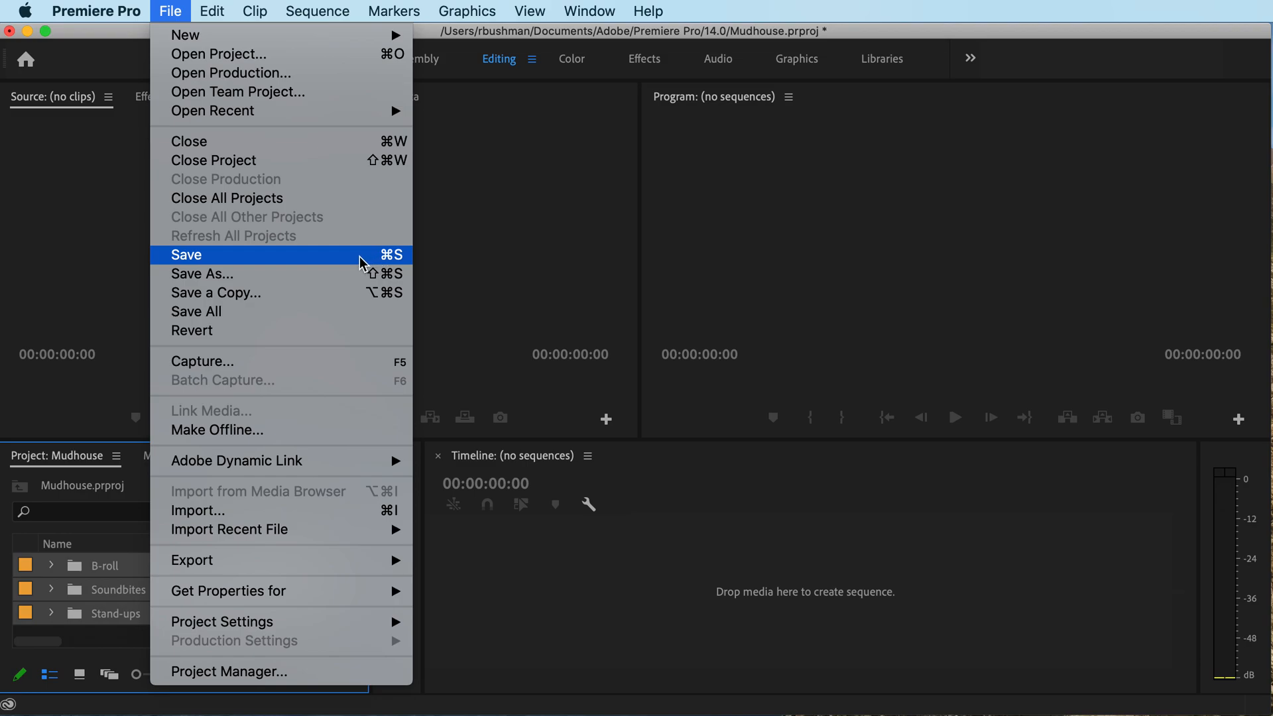
click(183, 6)
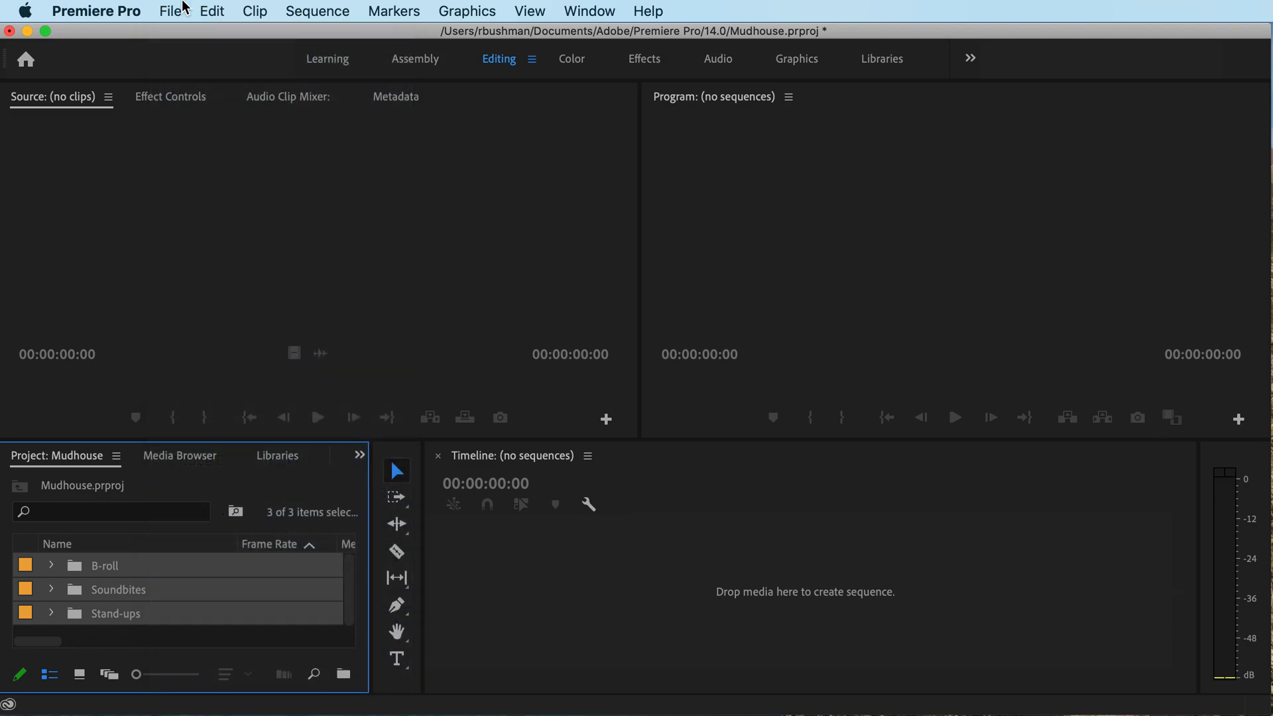
key(super+s)
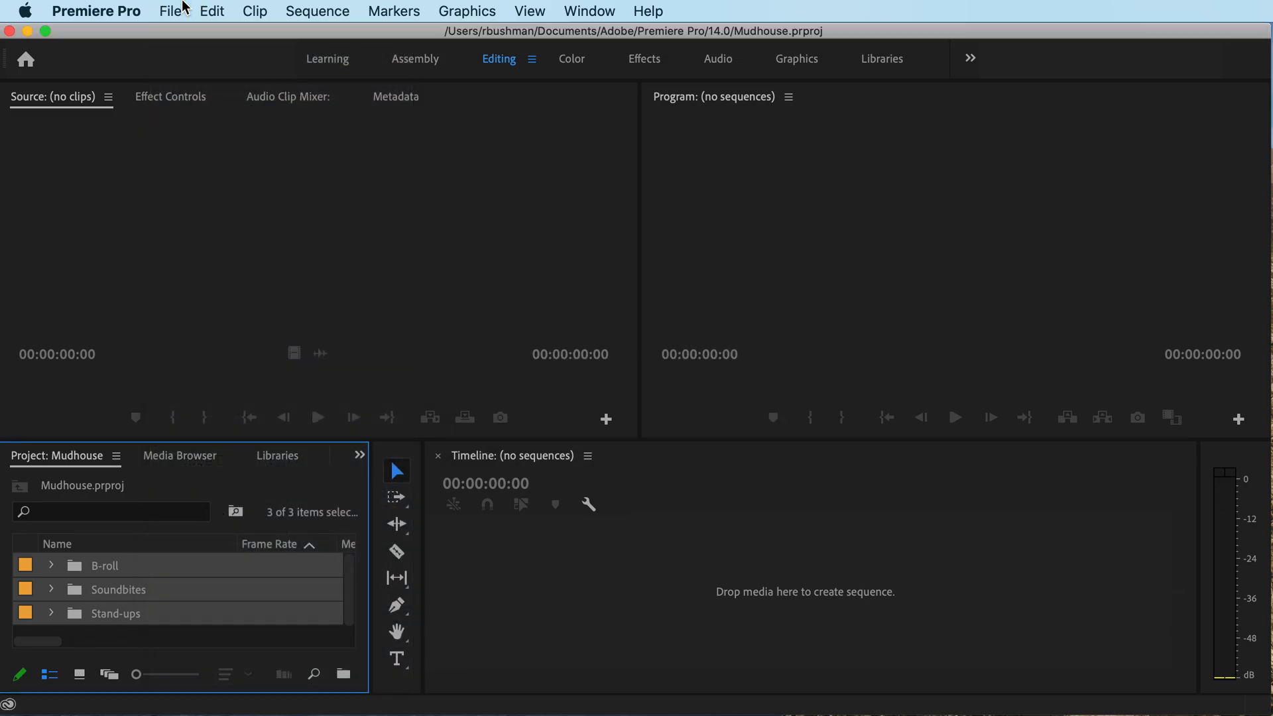